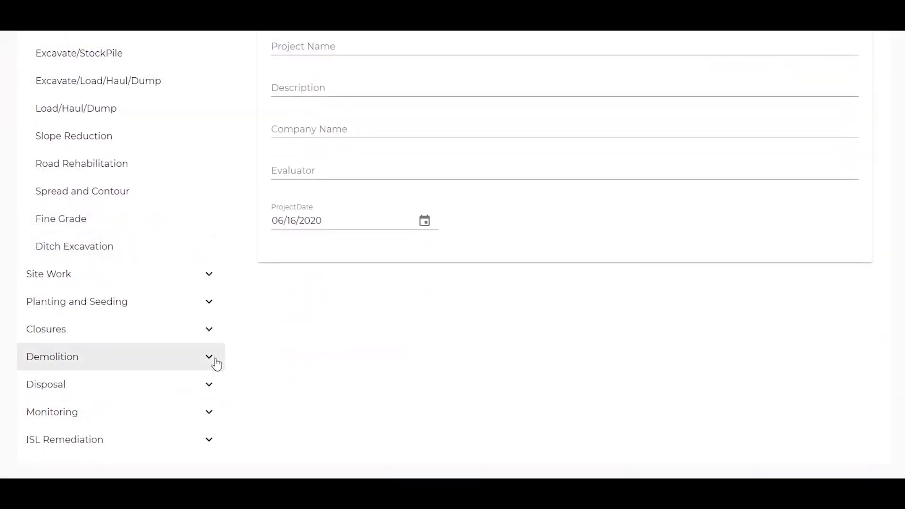
Open the Water Treatment form under Monitoring and look over its treatment parameters.
{"action": "left_click", "coordinate": [209, 413]}
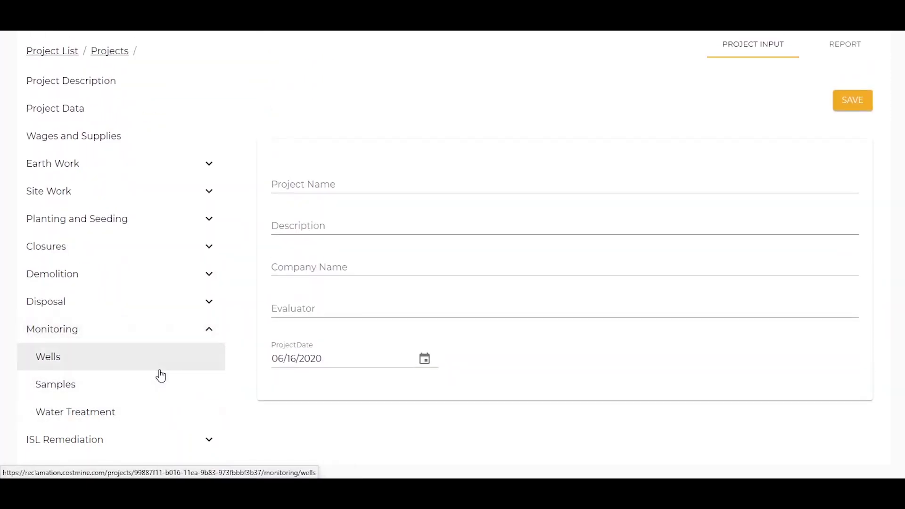
{"action": "left_click", "coordinate": [128, 418]}
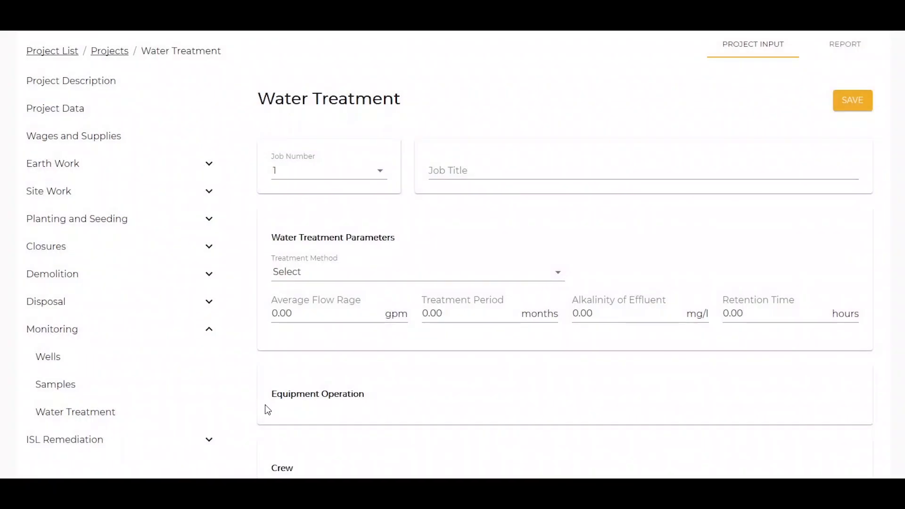
{"action": "left_click", "coordinate": [336, 274]}
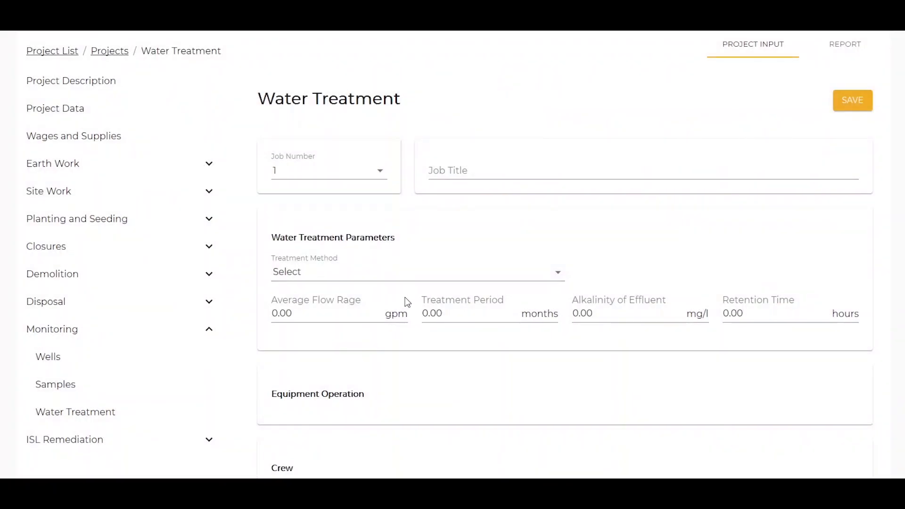
In the project description, enter "Example" as the project name and "Reclaim Site" as the description.
{"action": "left_click", "coordinate": [150, 86]}
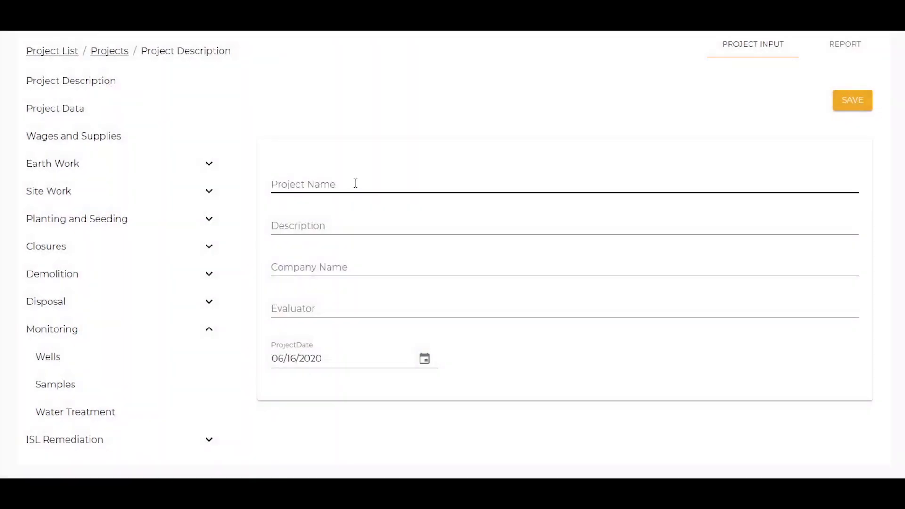
{"action": "left_click", "coordinate": [355, 183]}
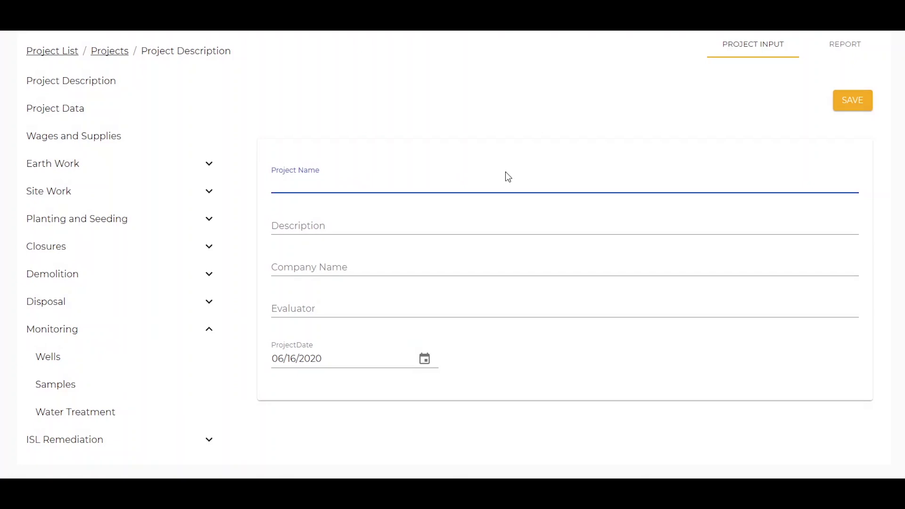
{"action": "type", "text": "Exp"}
{"action": "type", "text": "ample"}
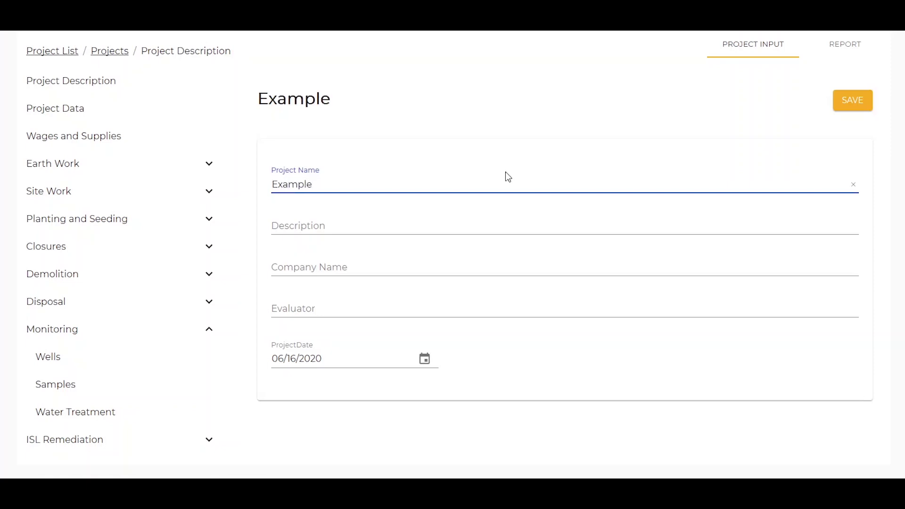
{"action": "key", "text": "Tab"}
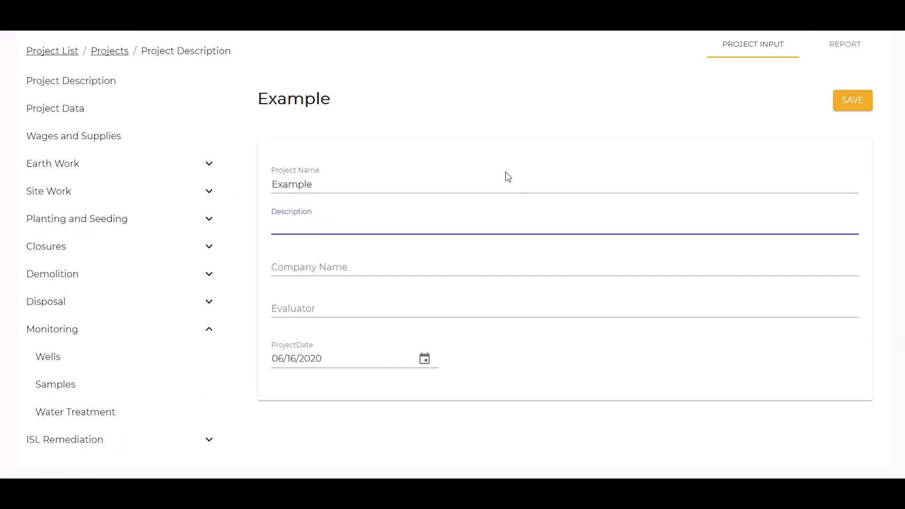
{"action": "type", "text": "Reclaim Site"}
{"action": "key", "text": "Tab"}
Enter "Aventurine Engineering, Inc." as the company name, fill in the evaluator's name, and save the project description.
{"action": "type", "text": "Aventurine Engi"}
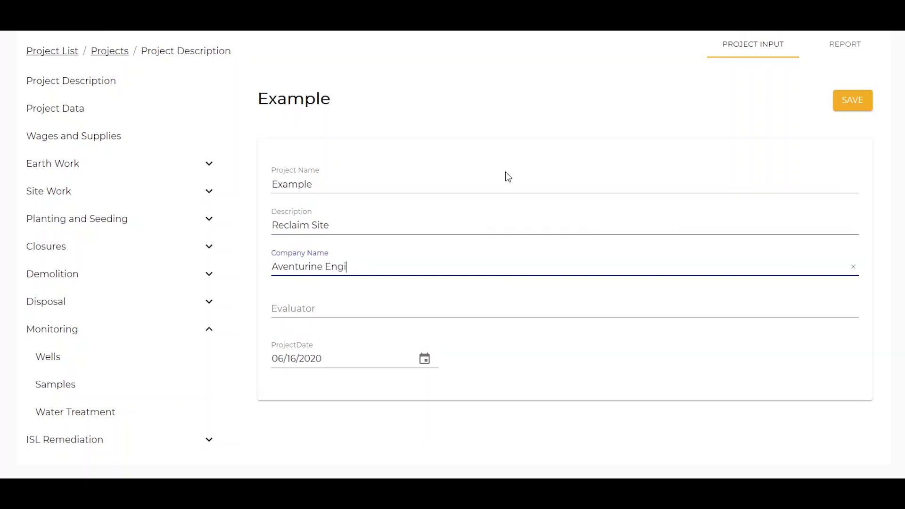
{"action": "type", "text": "neering, Inc."}
{"action": "key", "text": "Tab"}
{"action": "type", "text": "Scott"}
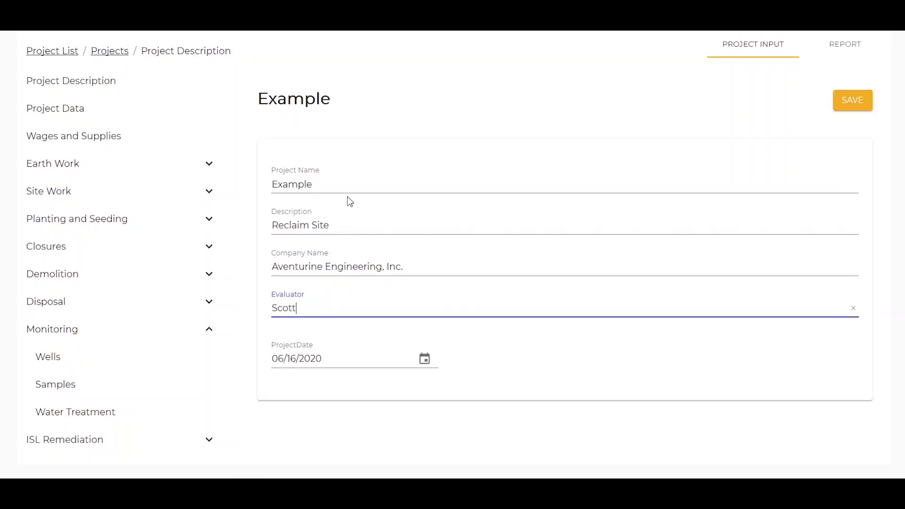
{"action": "left_click", "coordinate": [856, 102]}
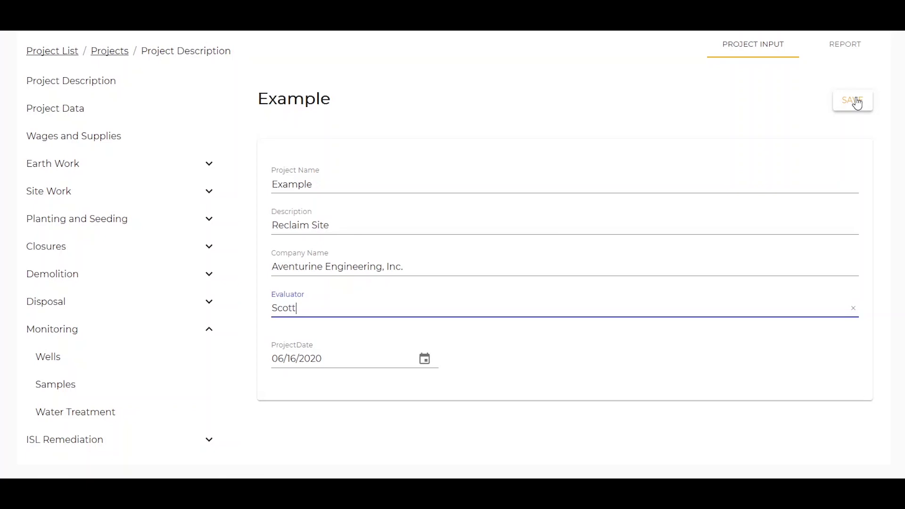
{"action": "left_click", "coordinate": [855, 102]}
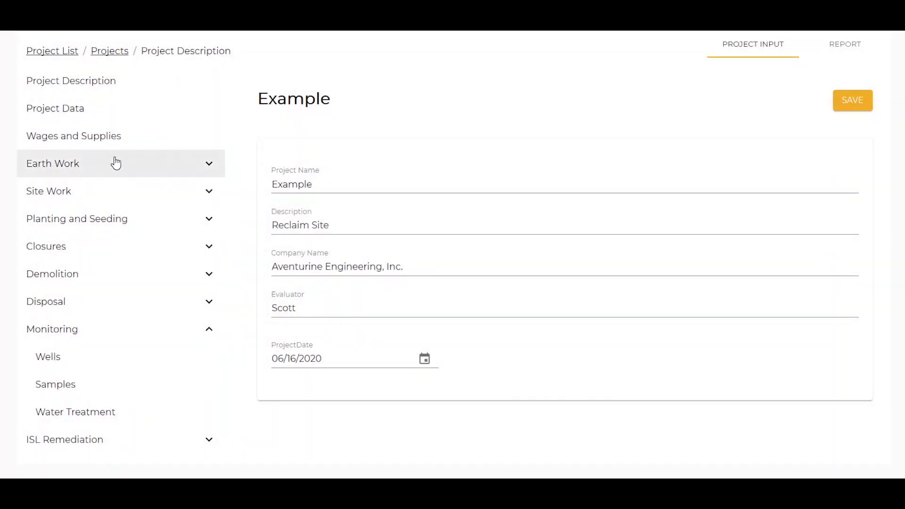
In the project data, set the location to Nevada, Lyon County.
{"action": "left_click", "coordinate": [85, 112]}
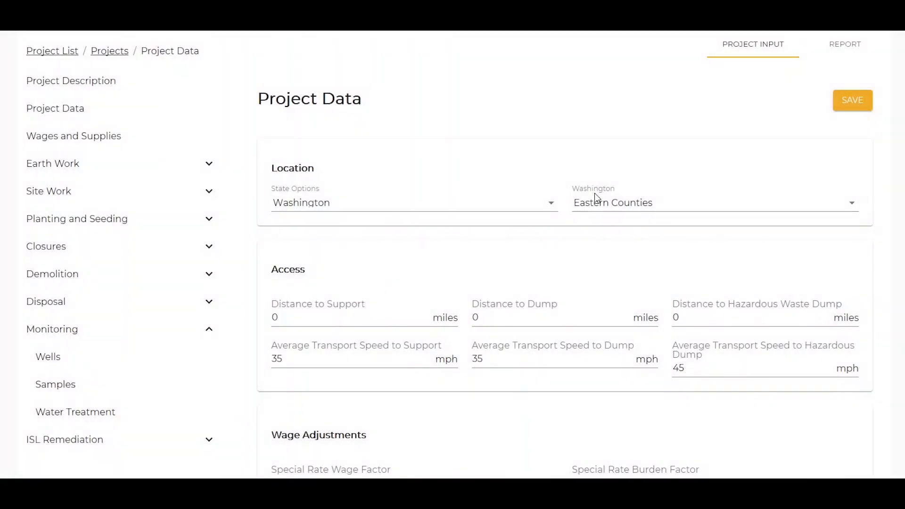
{"action": "left_click", "coordinate": [553, 206]}
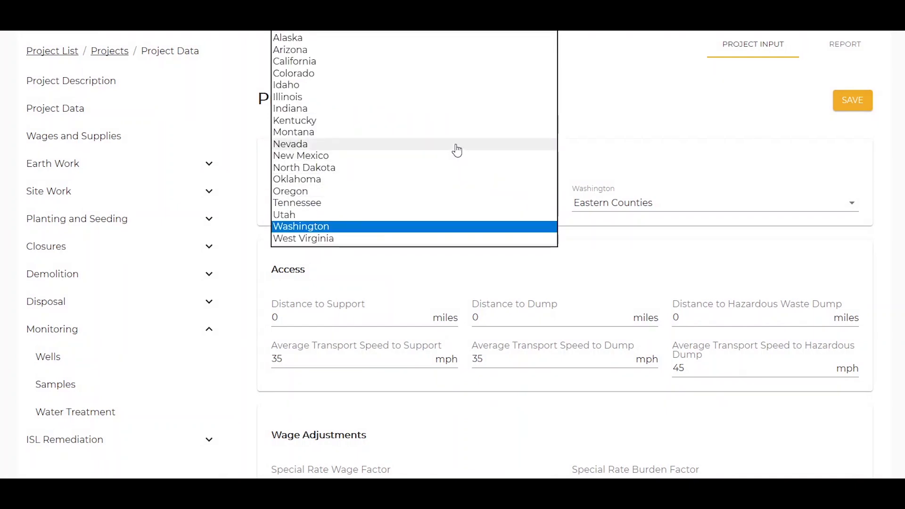
{"action": "left_click", "coordinate": [457, 149]}
{"action": "left_click", "coordinate": [854, 205]}
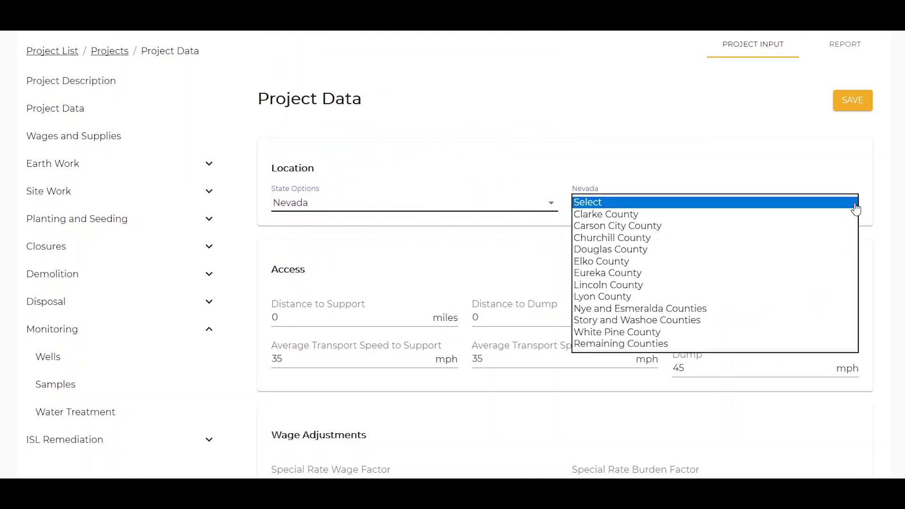
{"action": "left_click", "coordinate": [678, 297]}
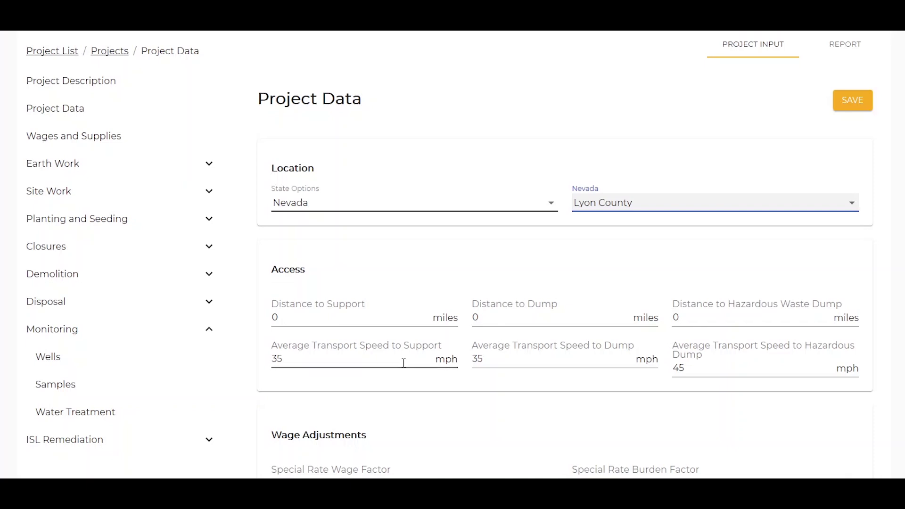
Set the access distances to 24 miles for support, 36 miles for the dump and 245 miles for the hazardous waste dump.
{"action": "left_click", "coordinate": [289, 317]}
{"action": "double_click", "coordinate": [289, 317]}
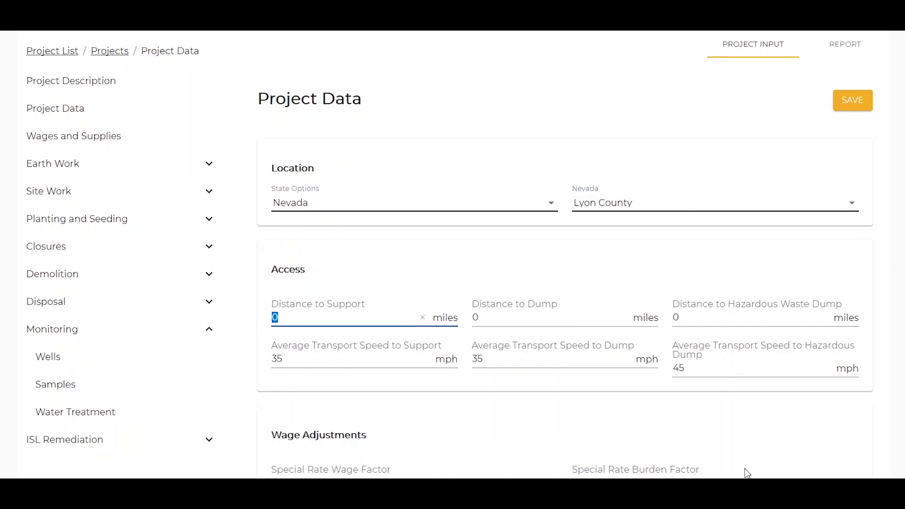
{"action": "type", "text": "24"}
{"action": "key", "text": "Tab"}
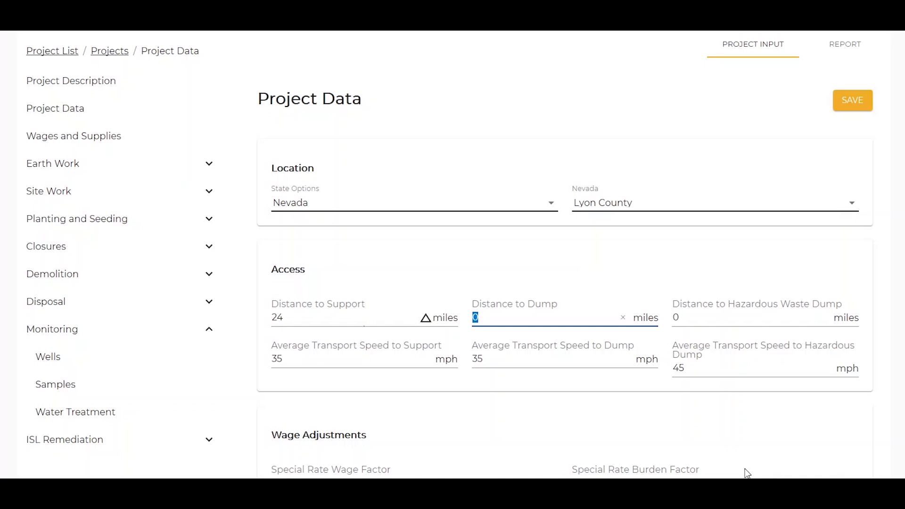
{"action": "type", "text": "36"}
{"action": "key", "text": "Tab"}
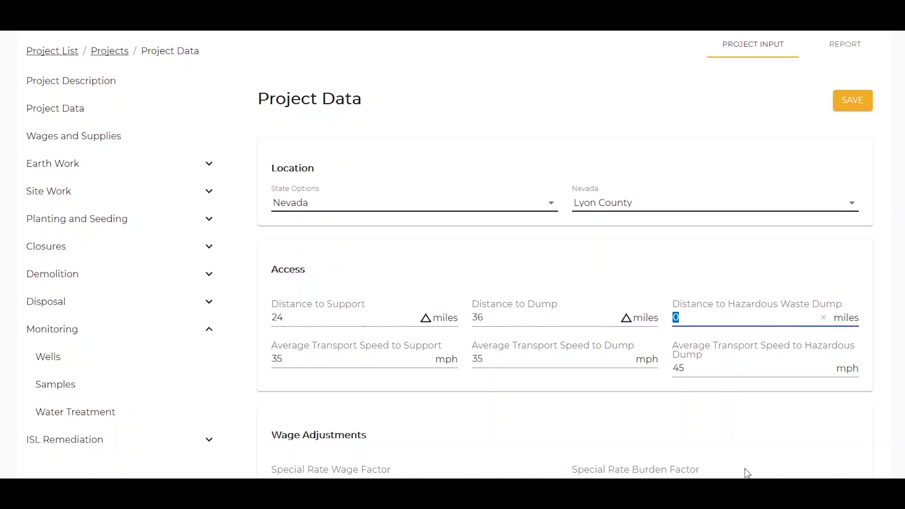
{"action": "type", "text": "245"}
{"action": "key", "text": "Tab"}
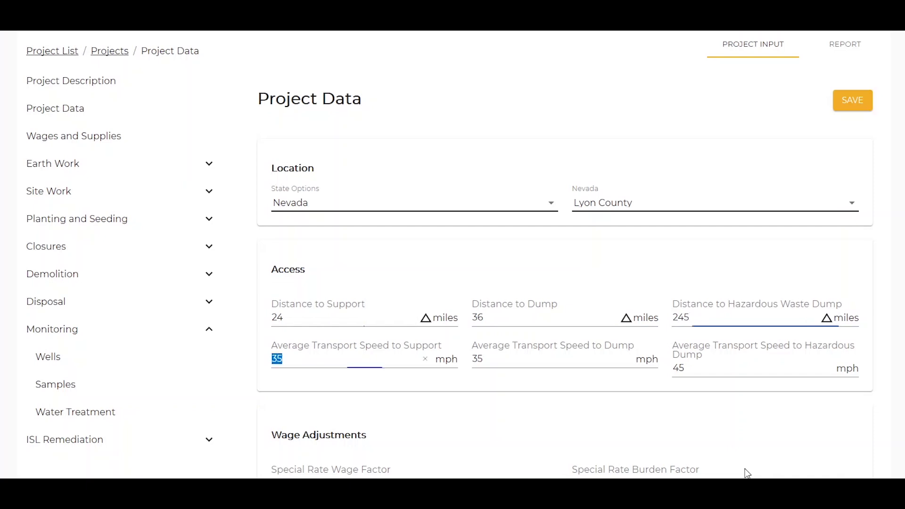
Set the average transport speed to the dump to 45 mph.
{"action": "scroll", "coordinate": [477, 414], "scroll_direction": "down", "scroll_amount": 3}
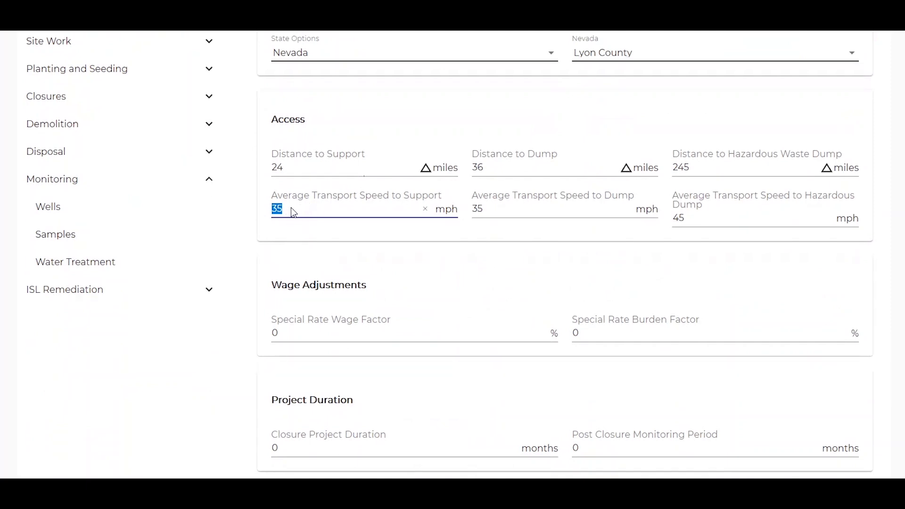
{"action": "double_click", "coordinate": [513, 209]}
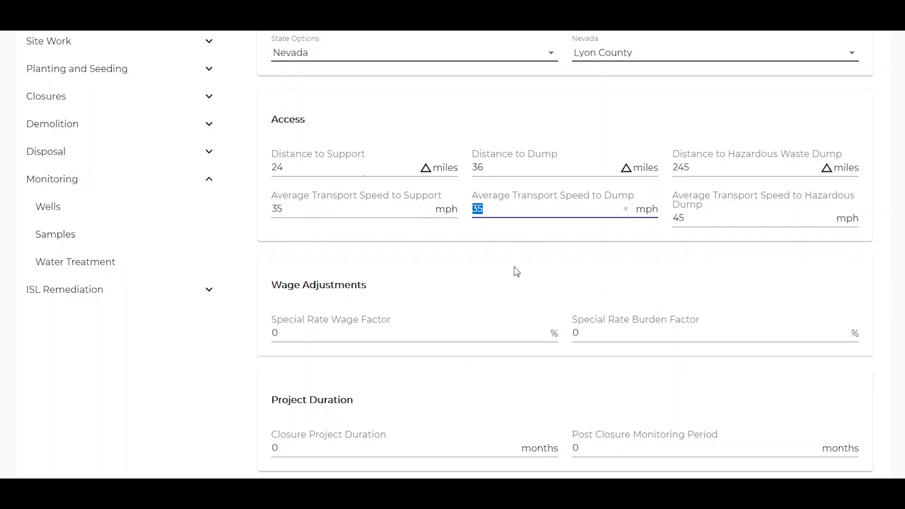
{"action": "type", "text": "45"}
{"action": "key", "text": "Tab"}
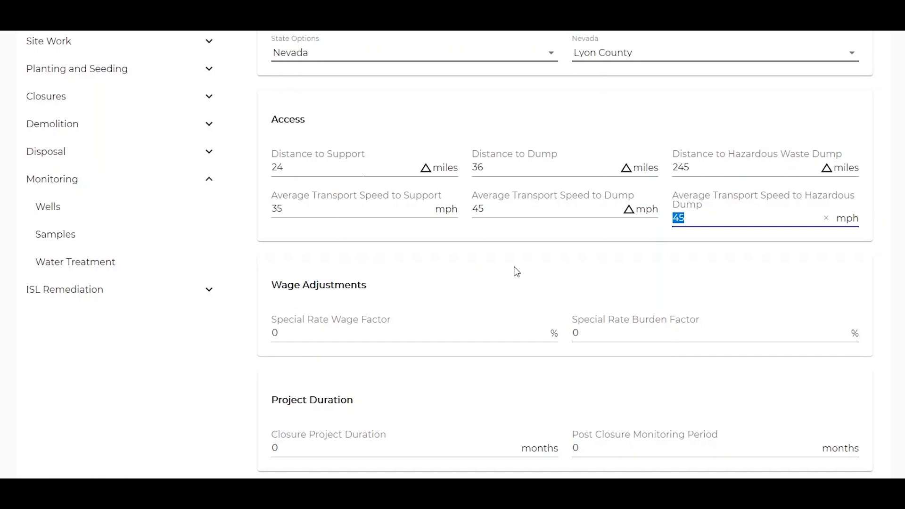
Set the closure project duration to 12 months and the post closure monitoring period to 60 months, and save the project data.
{"action": "scroll", "coordinate": [516, 273], "scroll_direction": "down", "scroll_amount": 1}
{"action": "left_click", "coordinate": [277, 420]}
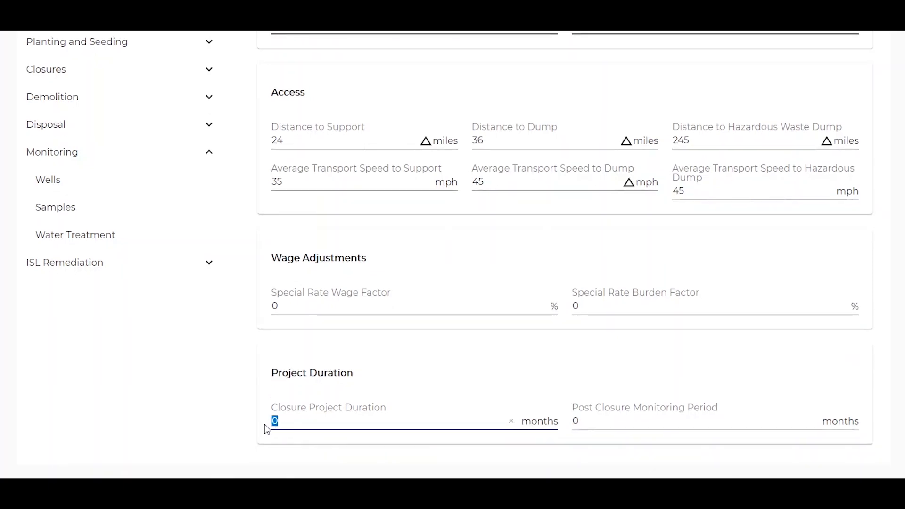
{"action": "type", "text": "12"}
{"action": "mouse_move", "coordinate": [532, 490]}
{"action": "key", "text": "Tab"}
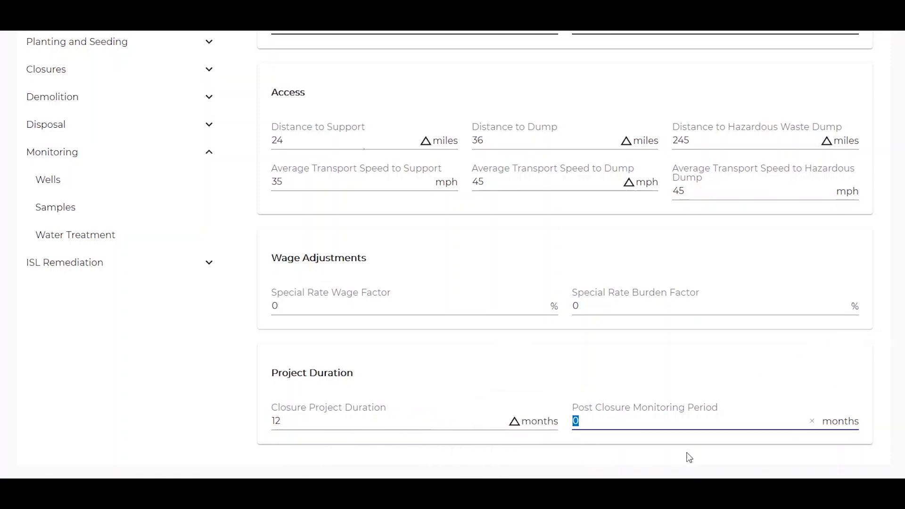
{"action": "type", "text": "60"}
{"action": "key", "text": "Tab"}
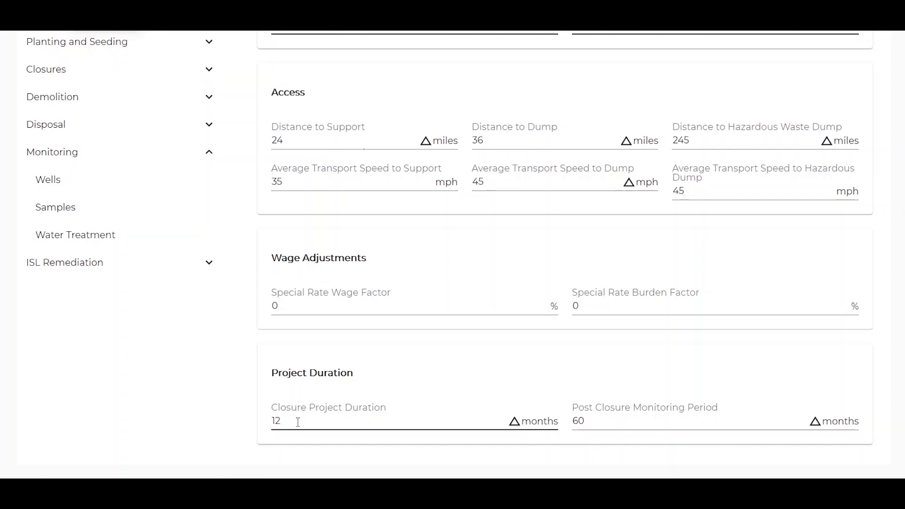
{"action": "scroll", "coordinate": [298, 422], "scroll_direction": "up", "scroll_amount": 5}
{"action": "left_click", "coordinate": [852, 160]}
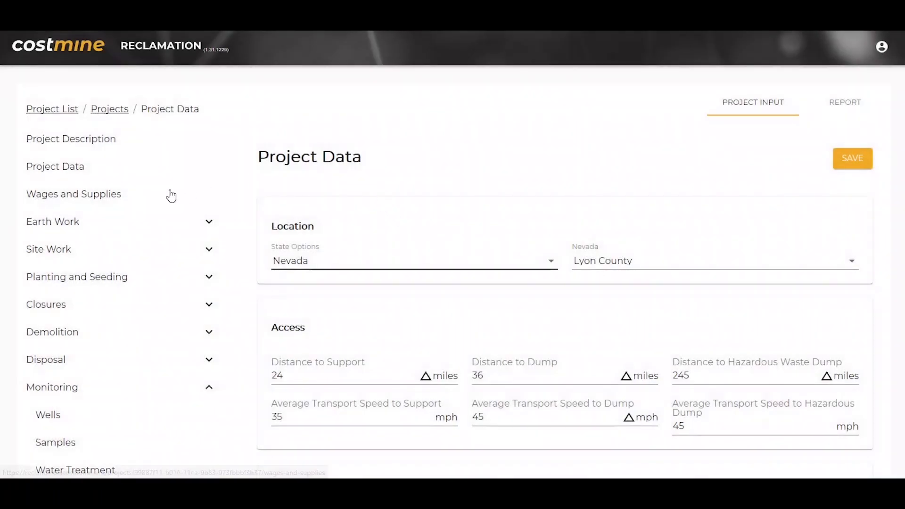
Open Wages and Supplies and review the wage and fringe rates for each worker type and the supply prices.
{"action": "left_click", "coordinate": [97, 196]}
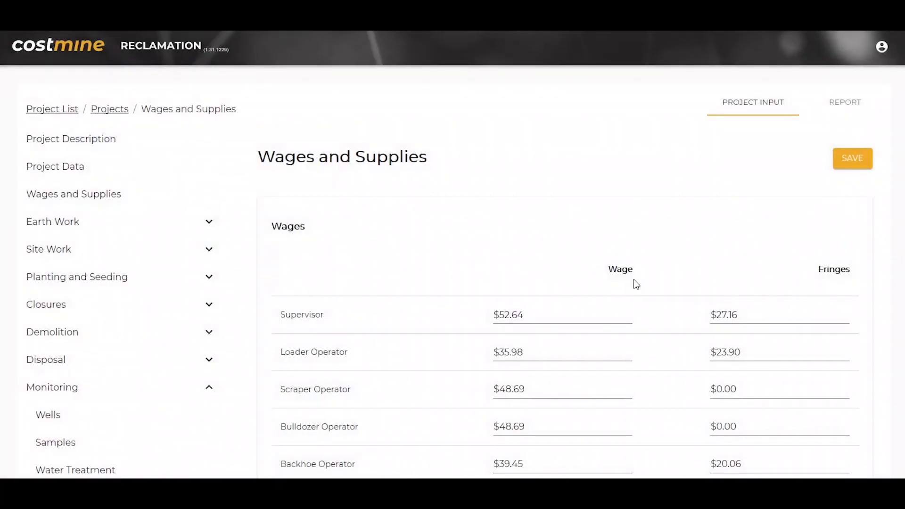
{"action": "scroll", "coordinate": [724, 195], "scroll_direction": "down", "scroll_amount": 4}
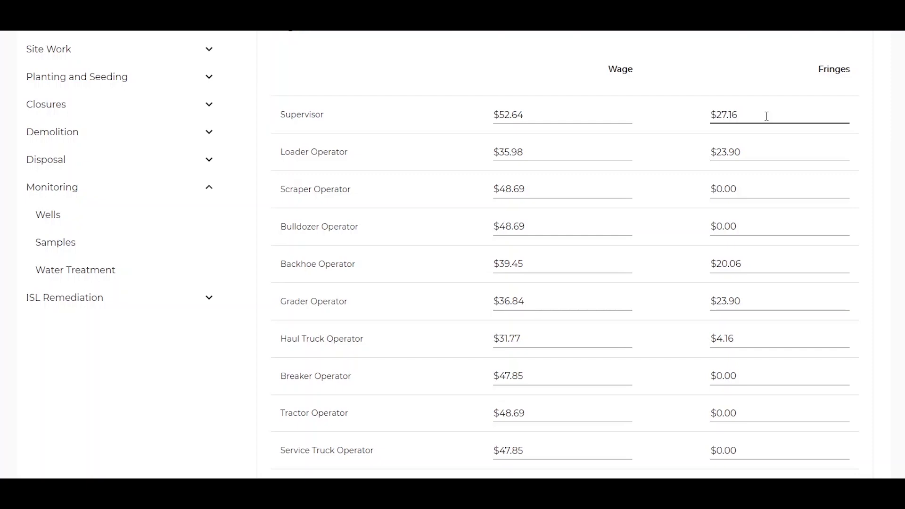
{"action": "scroll", "coordinate": [757, 111], "scroll_direction": "down", "scroll_amount": 2}
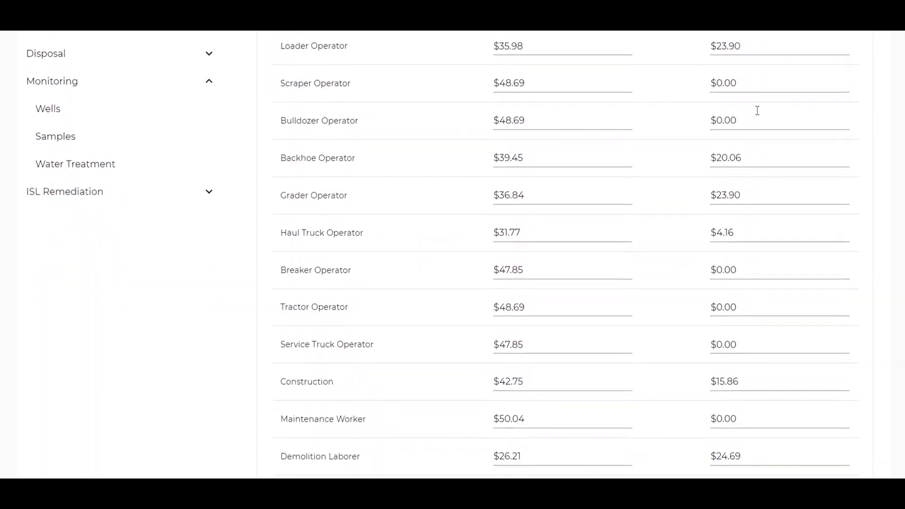
{"action": "scroll", "coordinate": [757, 110], "scroll_direction": "down", "scroll_amount": 5}
{"action": "scroll", "coordinate": [756, 112], "scroll_direction": "up", "scroll_amount": 9}
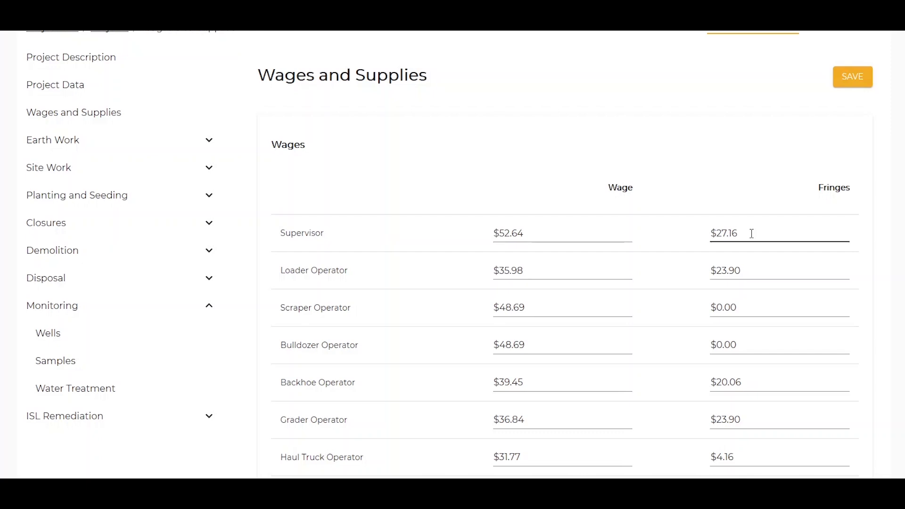
{"action": "scroll", "coordinate": [731, 245], "scroll_direction": "down", "scroll_amount": 8}
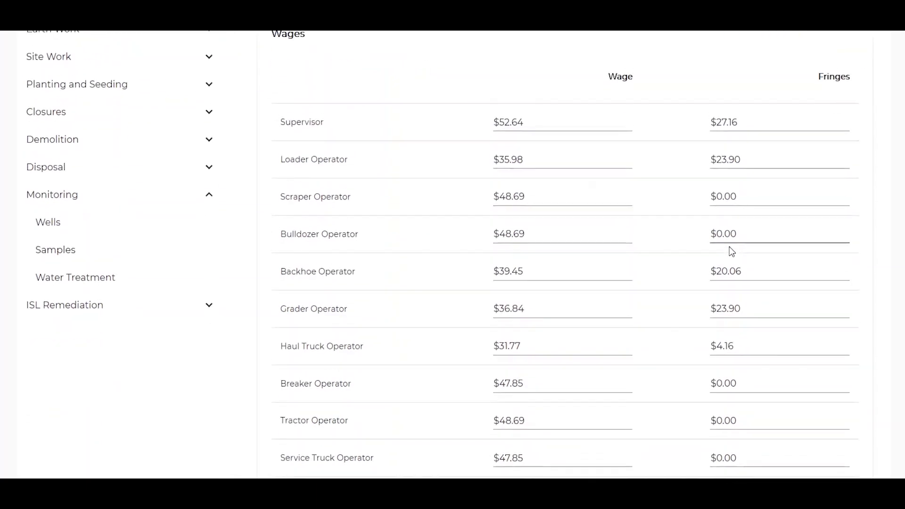
{"action": "scroll", "coordinate": [733, 256], "scroll_direction": "down", "scroll_amount": 2}
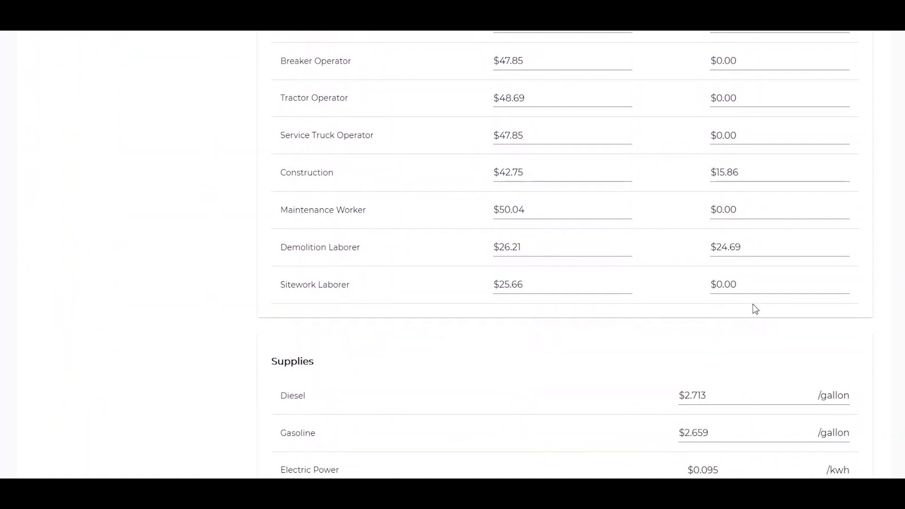
{"action": "scroll", "coordinate": [753, 307], "scroll_direction": "down", "scroll_amount": 2}
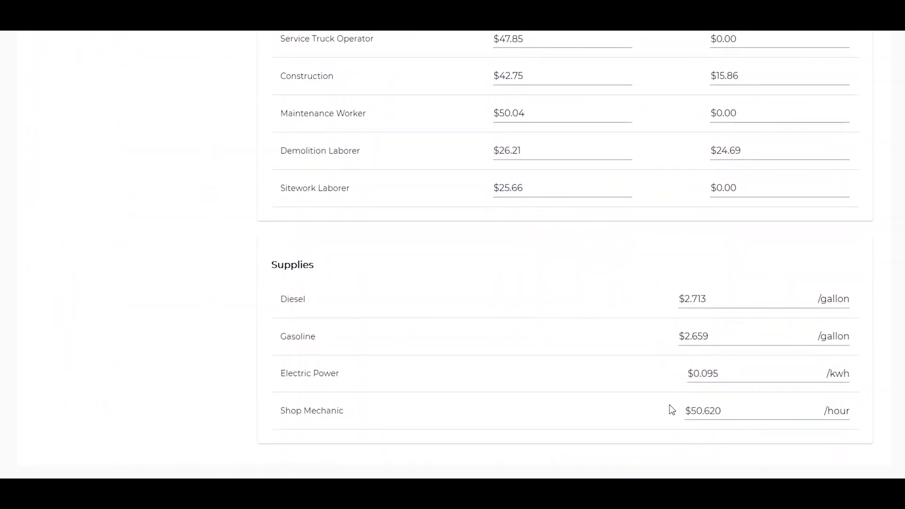
Set the diesel supply price to $2.00 per gallon.
{"action": "left_click", "coordinate": [719, 299]}
{"action": "left_click_drag", "start_coordinate": [719, 299], "coordinate": [652, 295]}
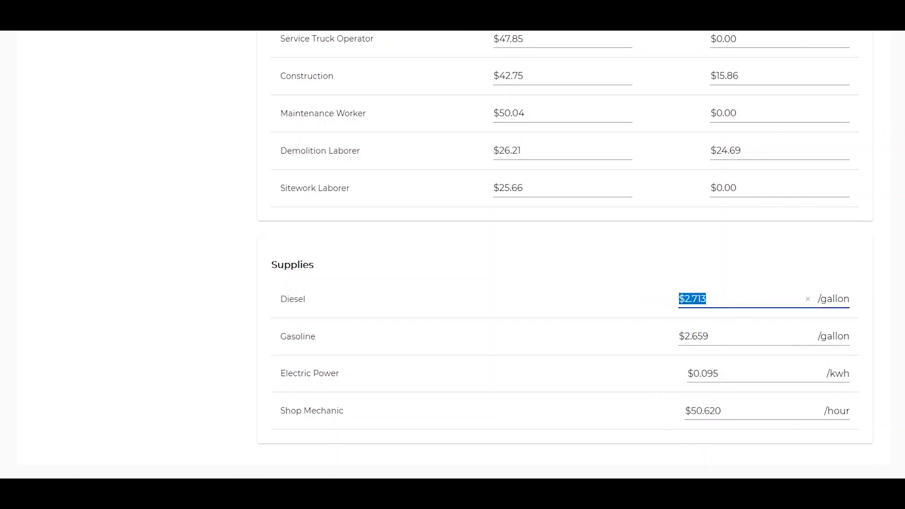
{"action": "type", "text": "2.00"}
{"action": "key", "text": "Tab"}
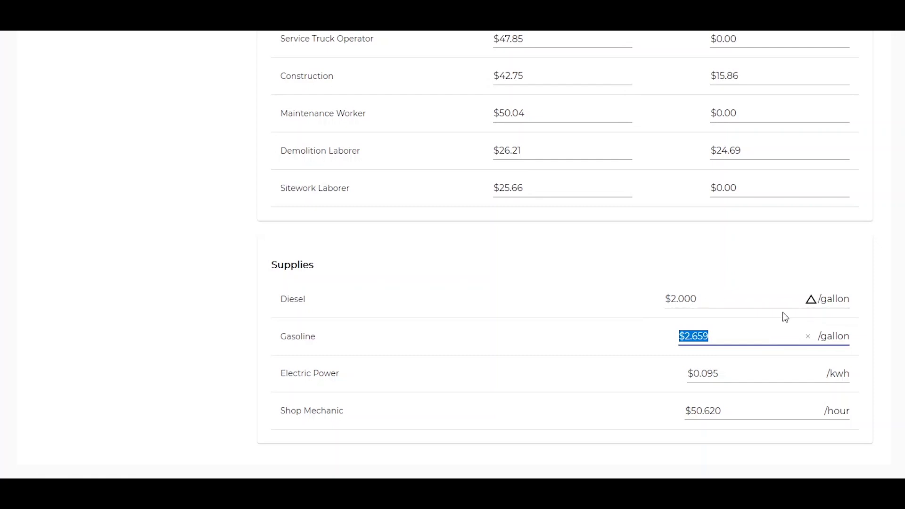
Save the wages and supplies data and open the Excavate/StockPile section of Earth Work.
{"action": "scroll", "coordinate": [642, 285], "scroll_direction": "up", "scroll_amount": 15}
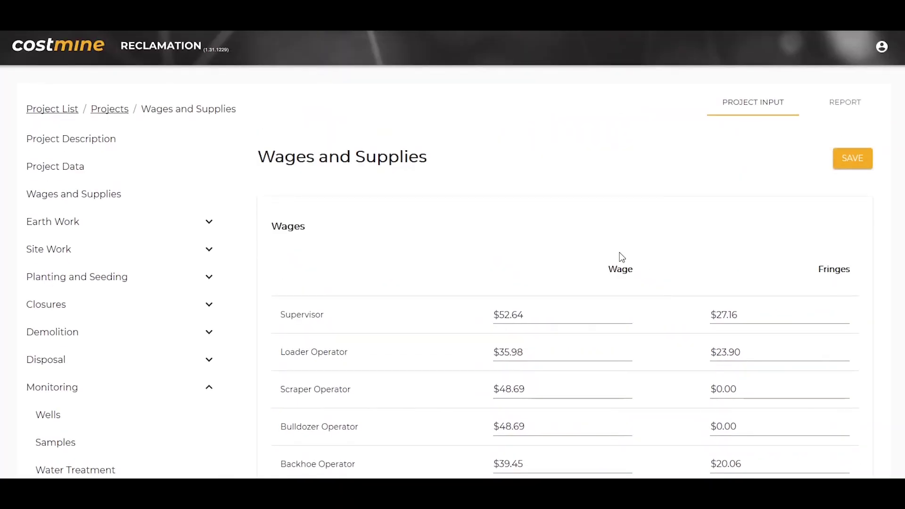
{"action": "left_click", "coordinate": [869, 160]}
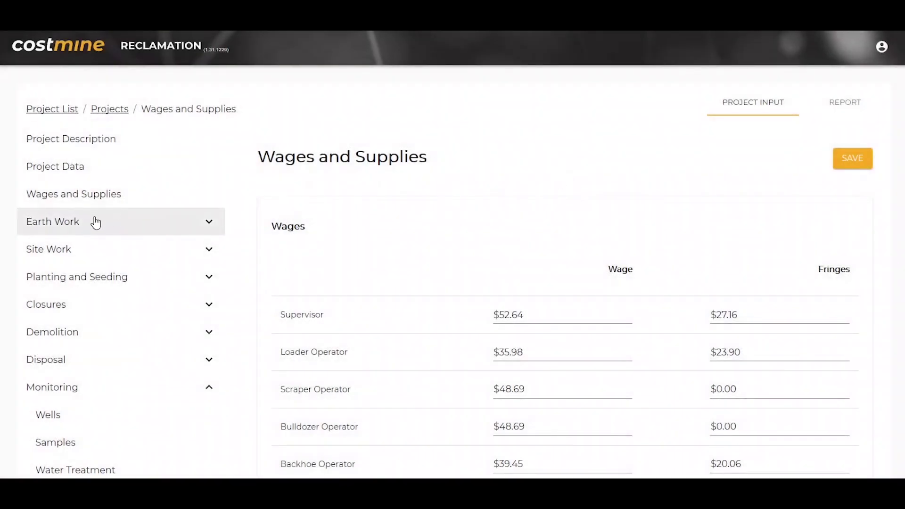
{"action": "left_click", "coordinate": [112, 219]}
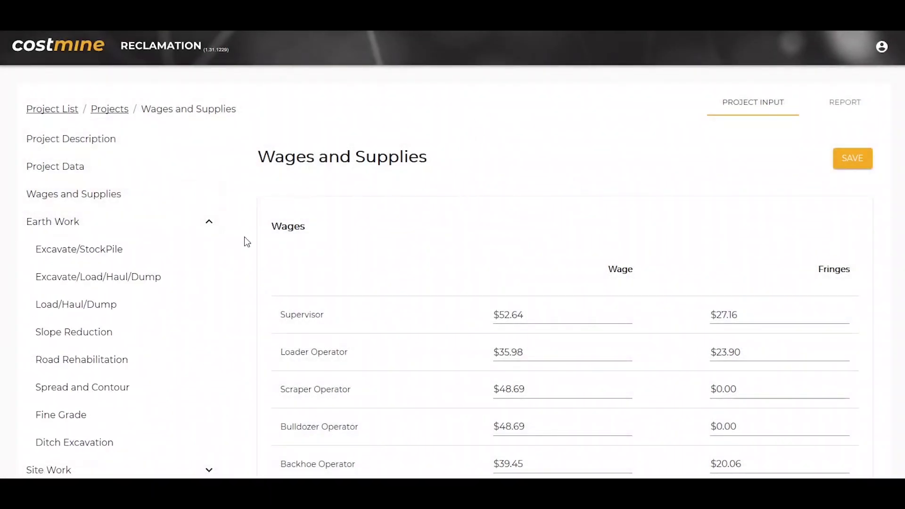
{"action": "left_click", "coordinate": [103, 253]}
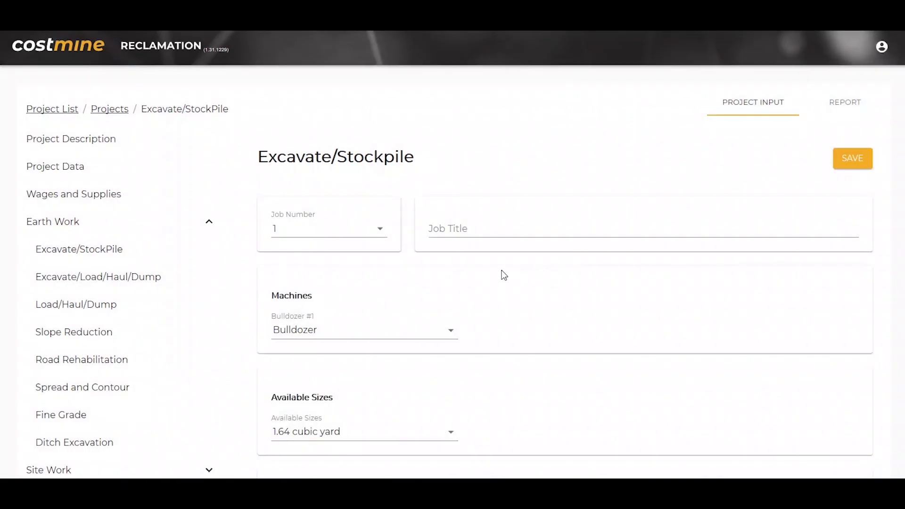
Title excavate/stockpile job number 1 "Move Tank Dirt".
{"action": "left_click", "coordinate": [486, 233]}
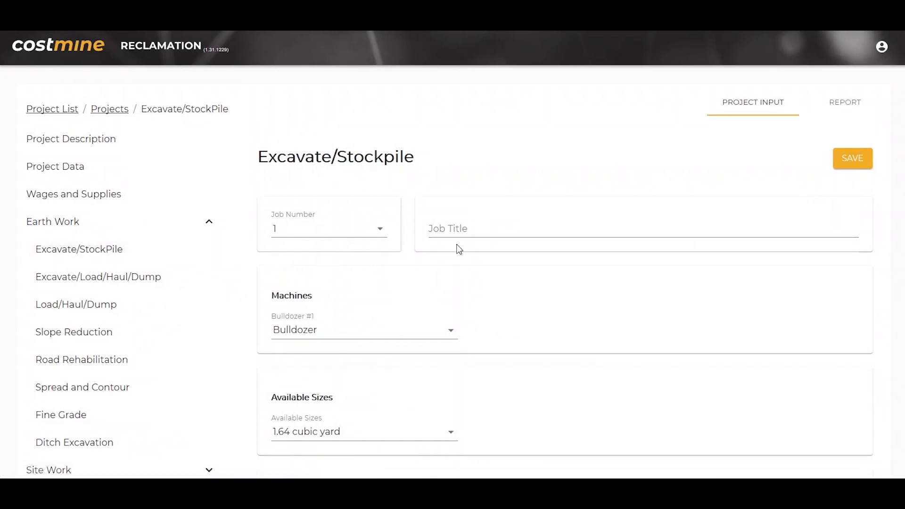
{"action": "left_click", "coordinate": [489, 231]}
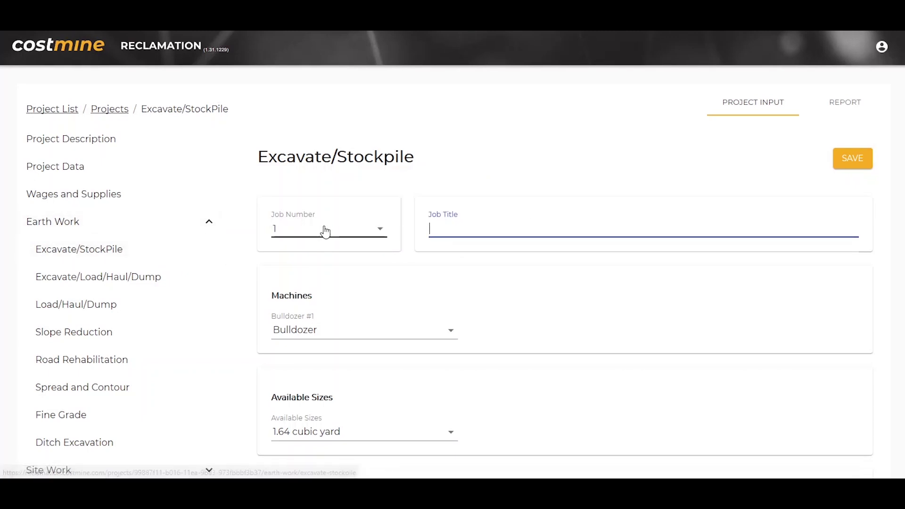
{"action": "left_click", "coordinate": [382, 233]}
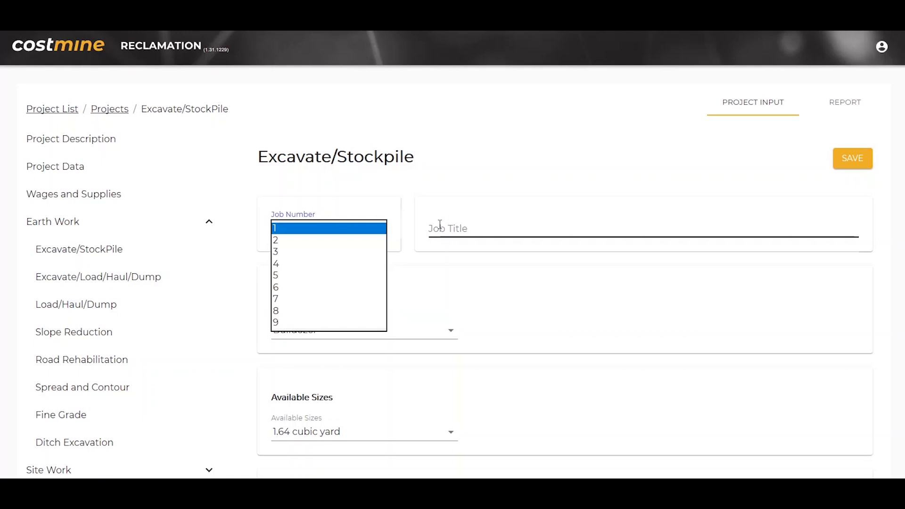
{"action": "left_click", "coordinate": [440, 224]}
{"action": "type", "text": "Move"}
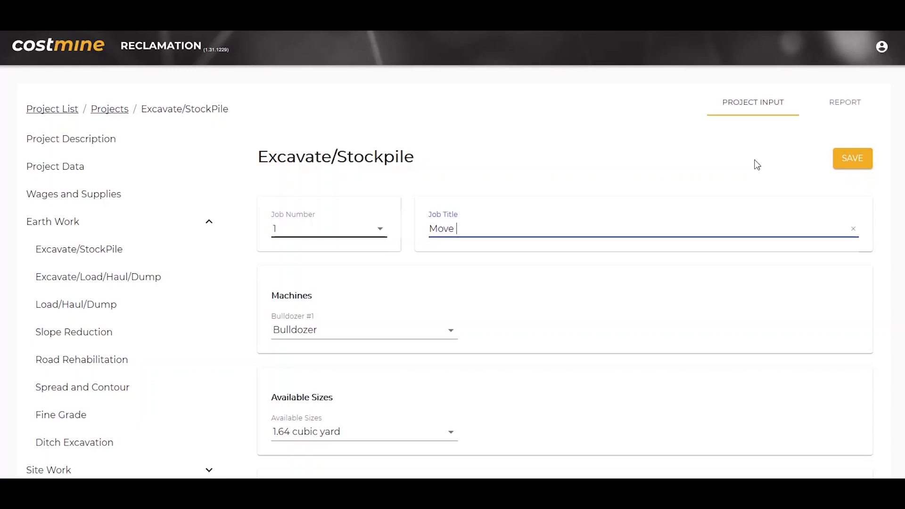
{"action": "type", "text": "Tank Dirt"}
{"action": "key", "text": "Tab"}
Keep Bulldozer as the job's machine and choose the 11.4 cubic yard size.
{"action": "scroll", "coordinate": [655, 221], "scroll_direction": "down", "scroll_amount": 5}
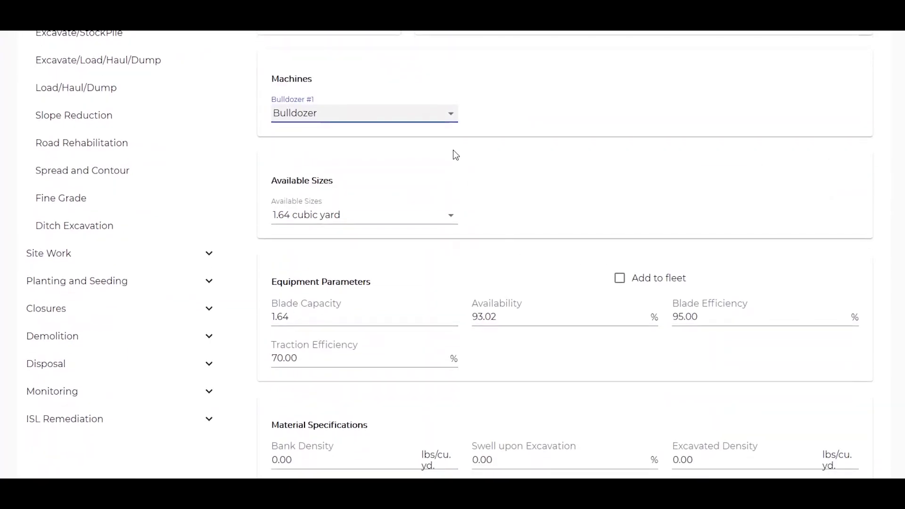
{"action": "left_click", "coordinate": [453, 118]}
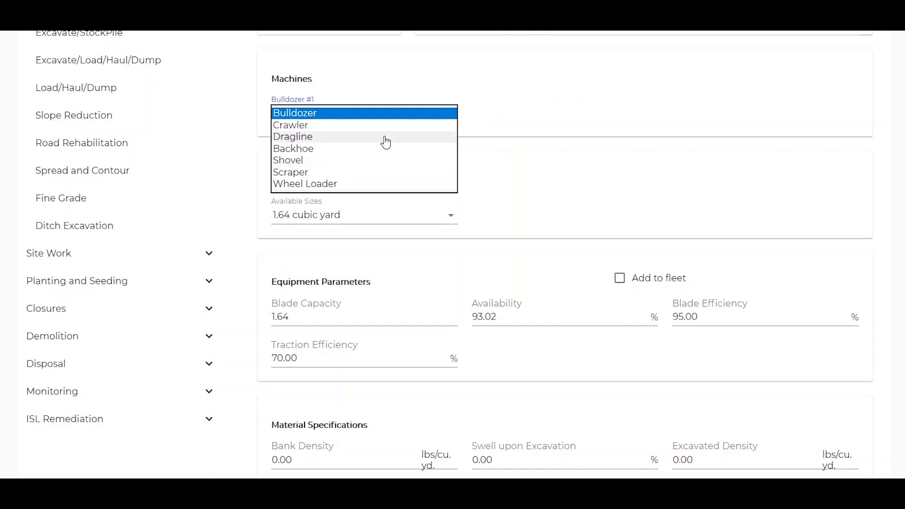
{"action": "left_click", "coordinate": [503, 113]}
{"action": "left_click", "coordinate": [453, 218]}
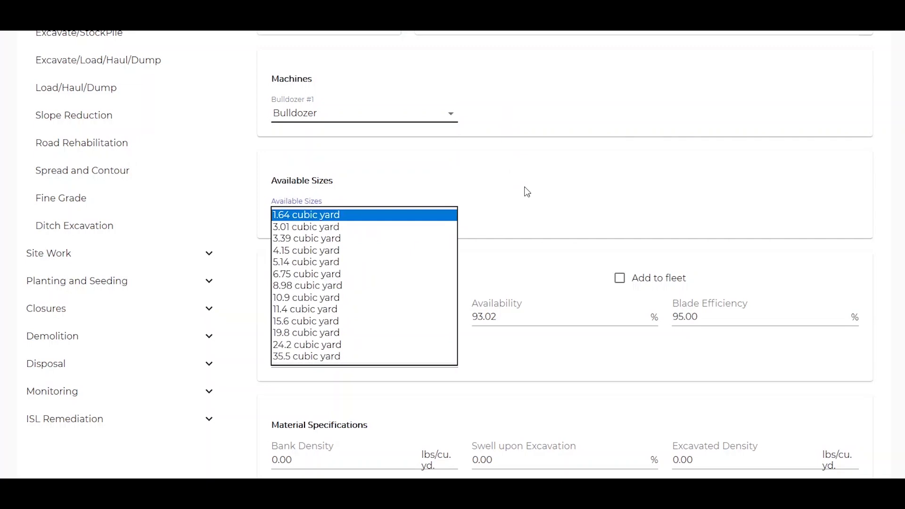
{"action": "left_click", "coordinate": [309, 310]}
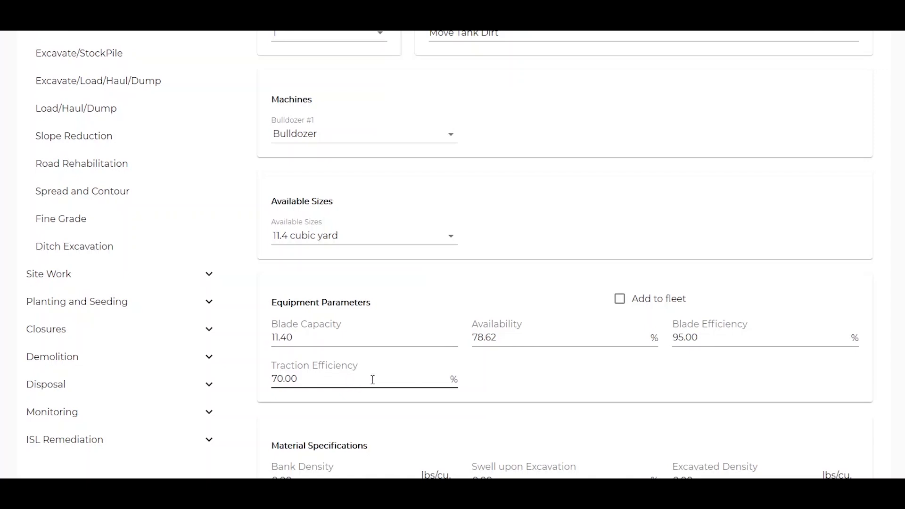
Set the material's bank density to 2,400 lbs/cu. yd.
{"action": "scroll", "coordinate": [650, 360], "scroll_direction": "down", "scroll_amount": 6}
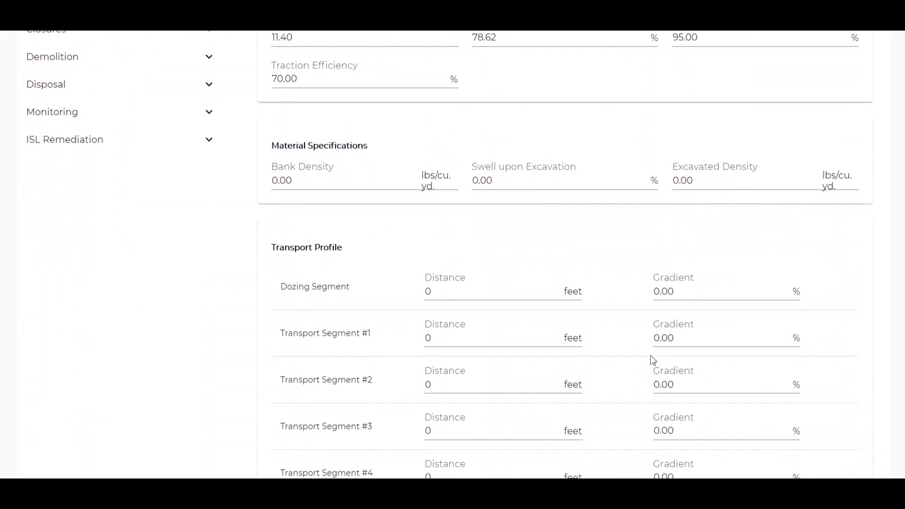
{"action": "left_click", "coordinate": [361, 158]}
{"action": "type", "text": "2,400"}
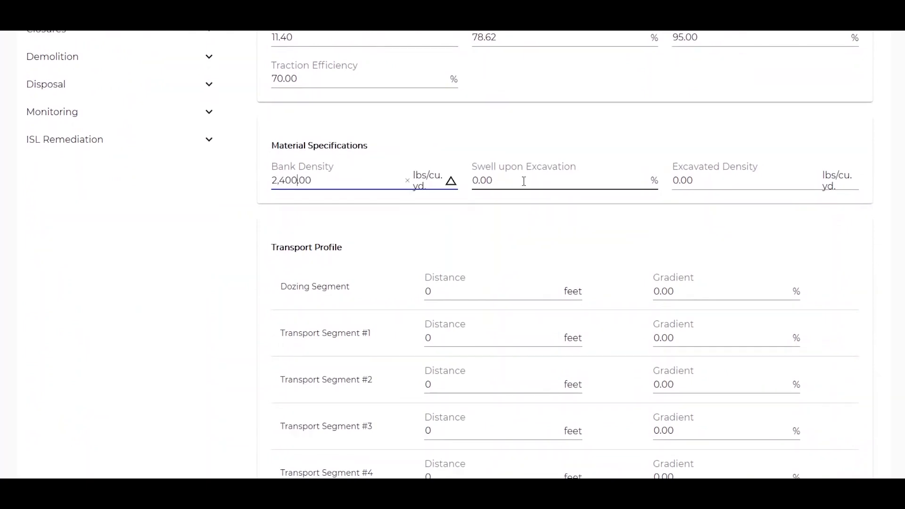
Set the material's swell upon excavation to 12% and save the job.
{"action": "left_click", "coordinate": [524, 181]}
{"action": "scroll", "coordinate": [524, 186], "scroll_direction": "up", "scroll_amount": 10}
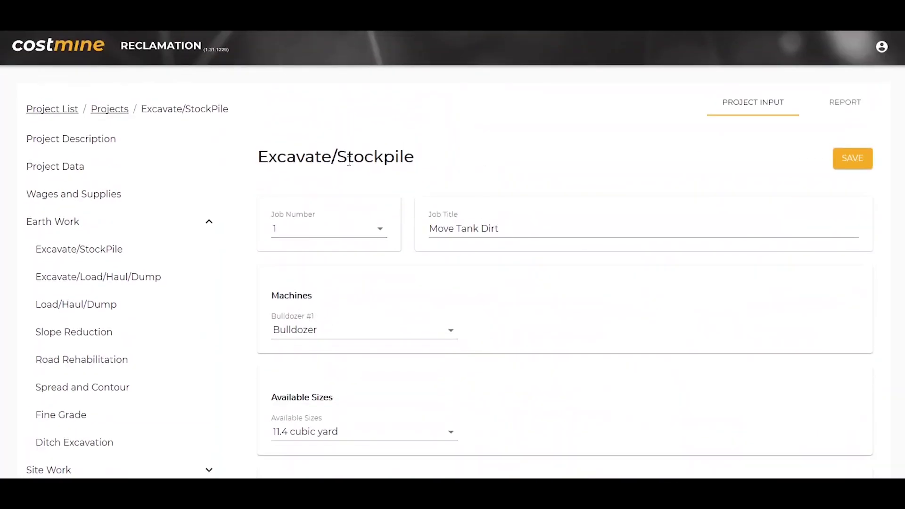
{"action": "scroll", "coordinate": [616, 243], "scroll_direction": "down", "scroll_amount": 10}
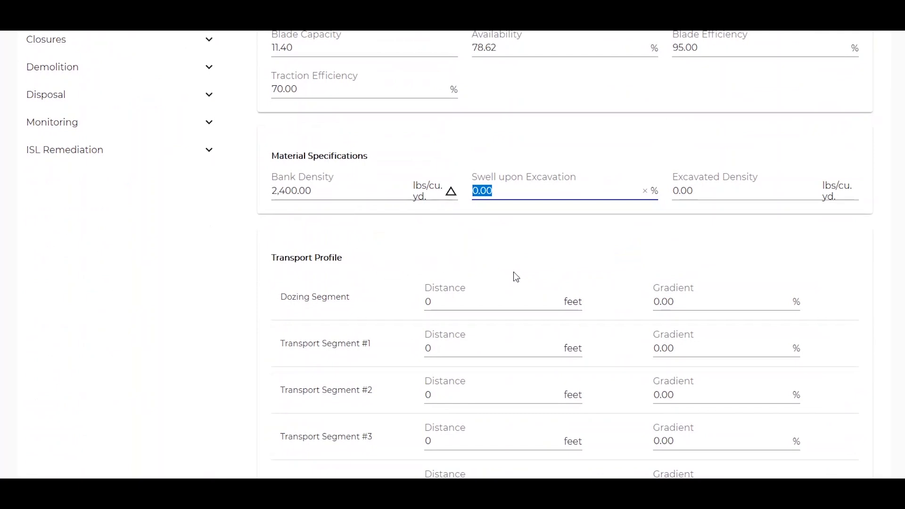
{"action": "scroll", "coordinate": [589, 283], "scroll_direction": "up", "scroll_amount": 10}
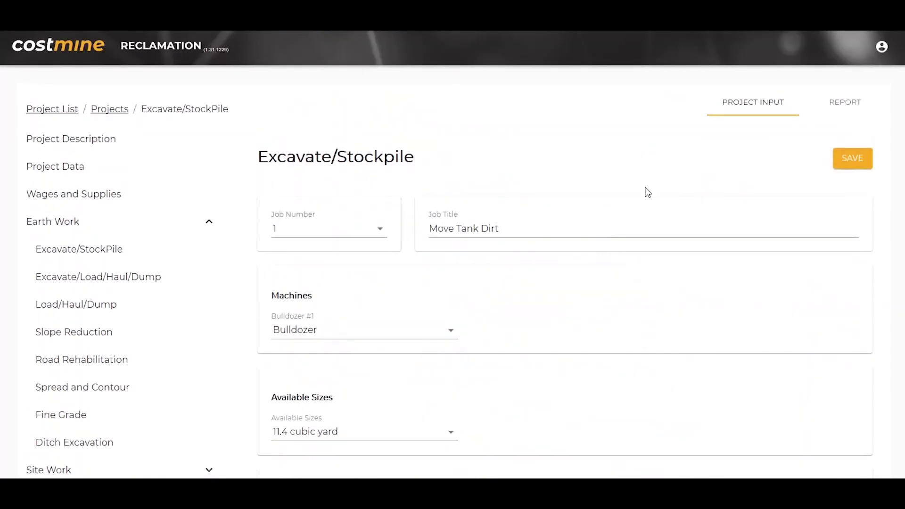
{"action": "scroll", "coordinate": [612, 235], "scroll_direction": "down", "scroll_amount": 10}
{"action": "left_click", "coordinate": [496, 138]}
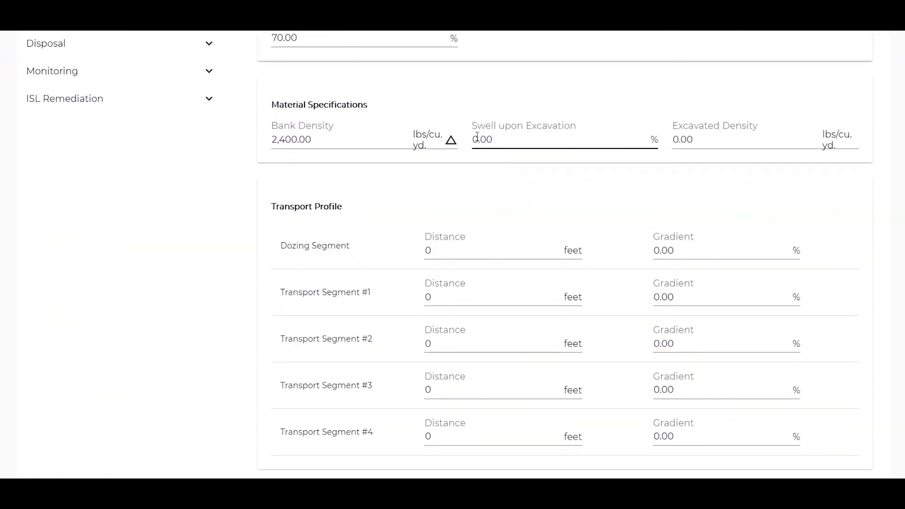
{"action": "left_click_drag", "start_coordinate": [494, 139], "coordinate": [463, 142]}
{"action": "type", "text": "12"}
{"action": "key", "text": "Tab"}
{"action": "scroll", "coordinate": [787, 211], "scroll_direction": "up", "scroll_amount": 1}
{"action": "scroll", "coordinate": [789, 210], "scroll_direction": "up", "scroll_amount": 9}
{"action": "left_click", "coordinate": [853, 164]}
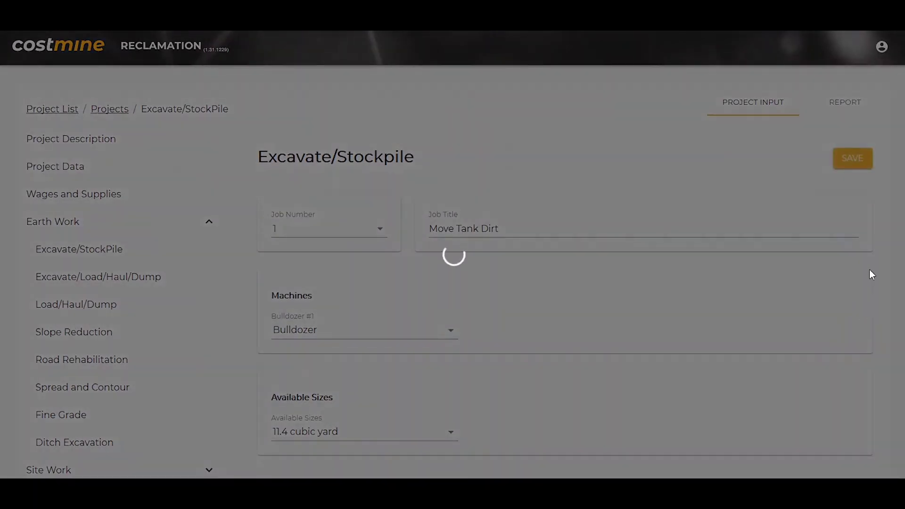
Set the dozing segment of the transport profile to a 50-foot distance with a 2% gradient.
{"action": "scroll", "coordinate": [876, 275], "scroll_direction": "down", "scroll_amount": 7}
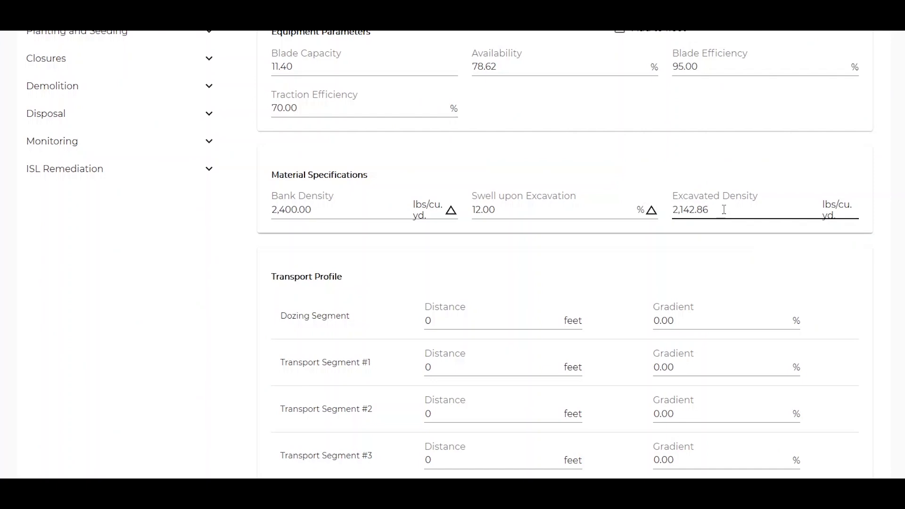
{"action": "scroll", "coordinate": [724, 209], "scroll_direction": "down", "scroll_amount": 3}
{"action": "double_click", "coordinate": [427, 136]}
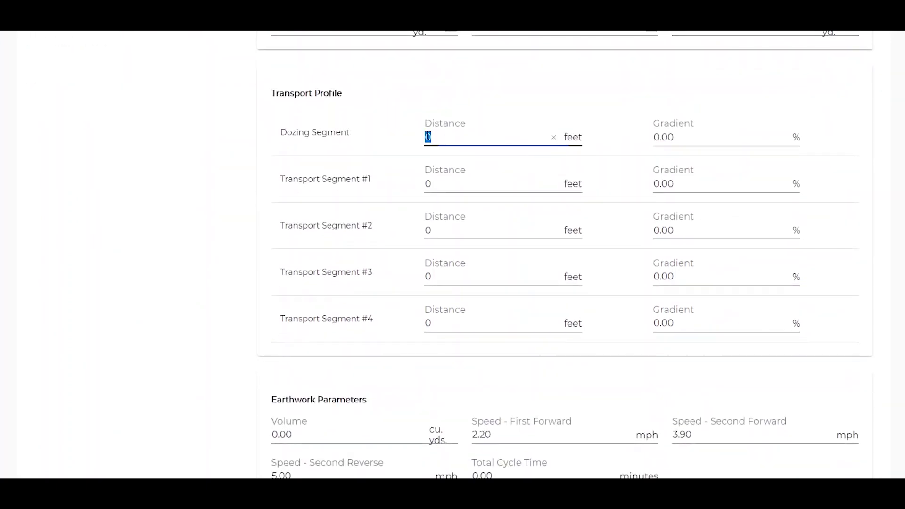
{"action": "type", "text": "50"}
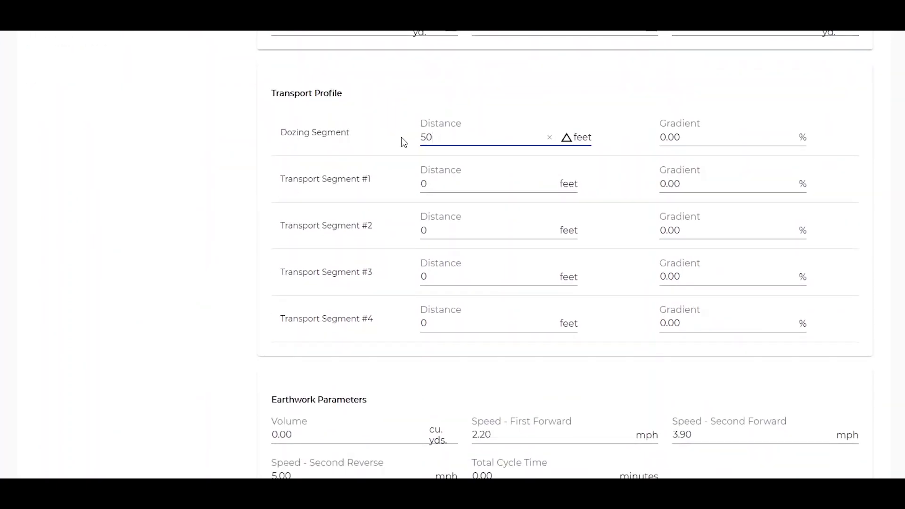
{"action": "key", "text": "Tab"}
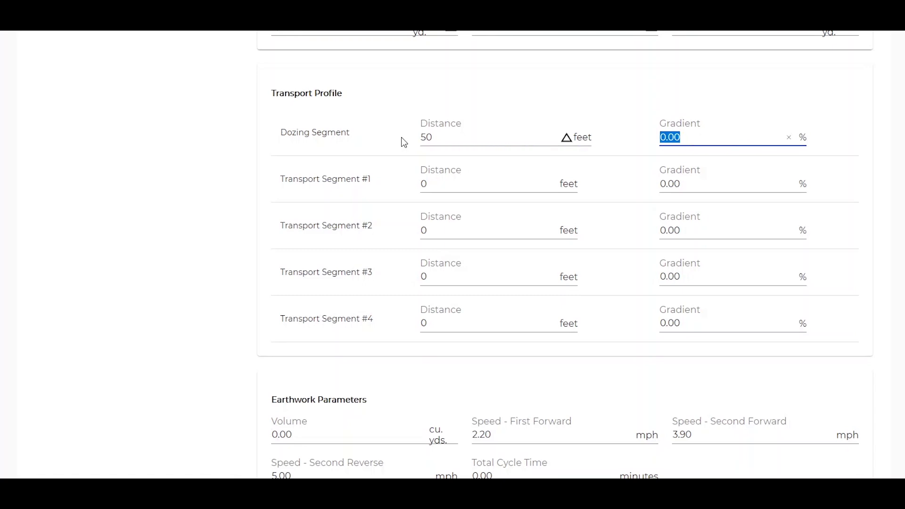
{"action": "type", "text": "2"}
{"action": "key", "text": "Tab"}
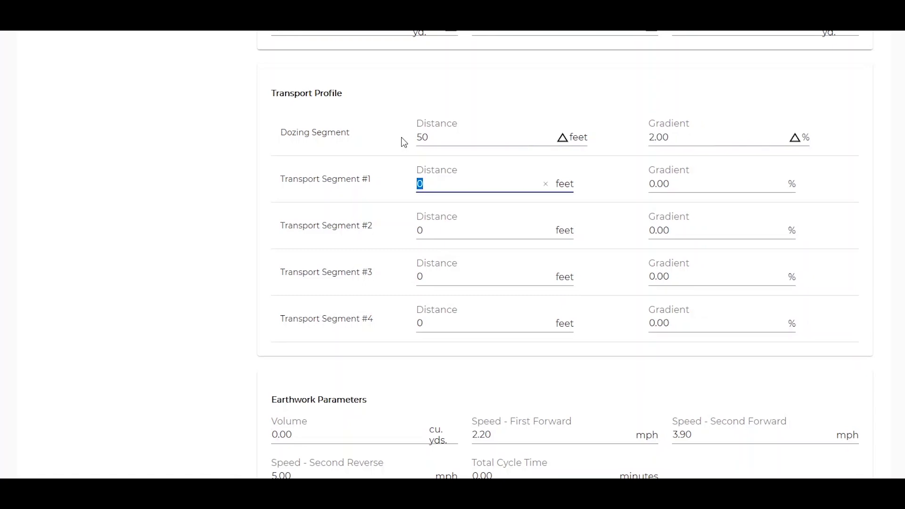
Set transport segment #1 to a 400-foot distance with a -4% gradient.
{"action": "type", "text": "4"}
{"action": "type", "text": "00"}
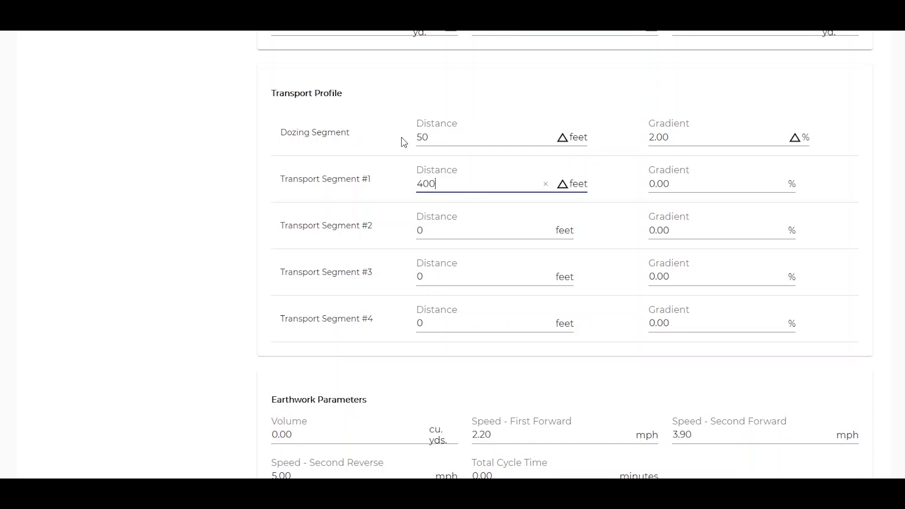
{"action": "key", "text": "Tab"}
{"action": "type", "text": "-4"}
{"action": "key", "text": "Tab"}
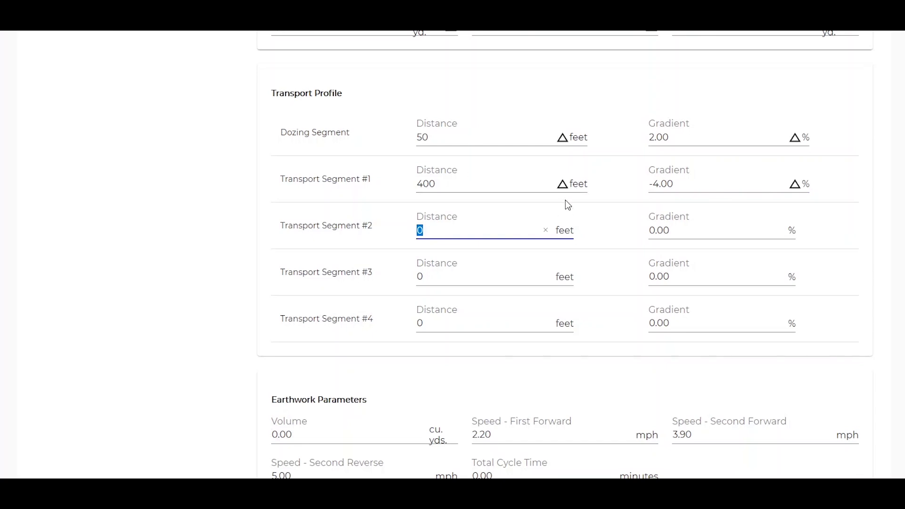
Set the earthwork volume to 24,000 cu. yds. and save the job.
{"action": "scroll", "coordinate": [561, 217], "scroll_direction": "down", "scroll_amount": 5}
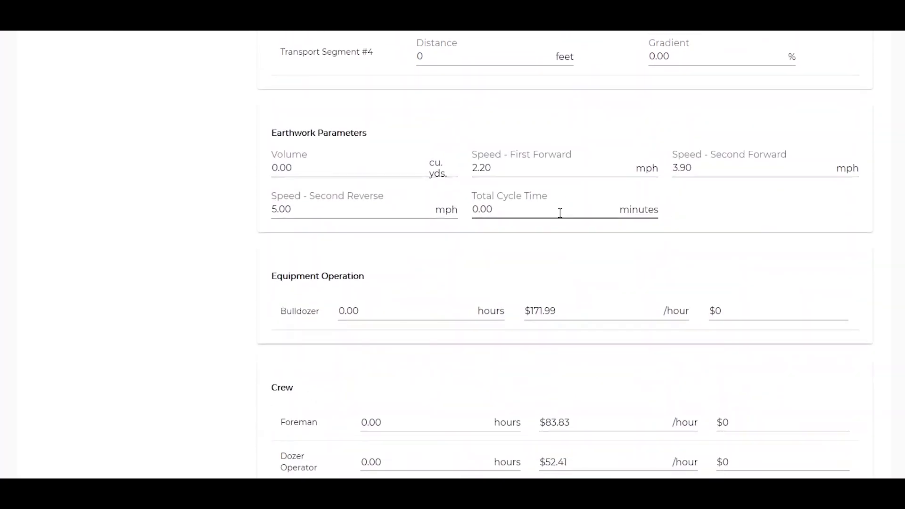
{"action": "left_click", "coordinate": [287, 168]}
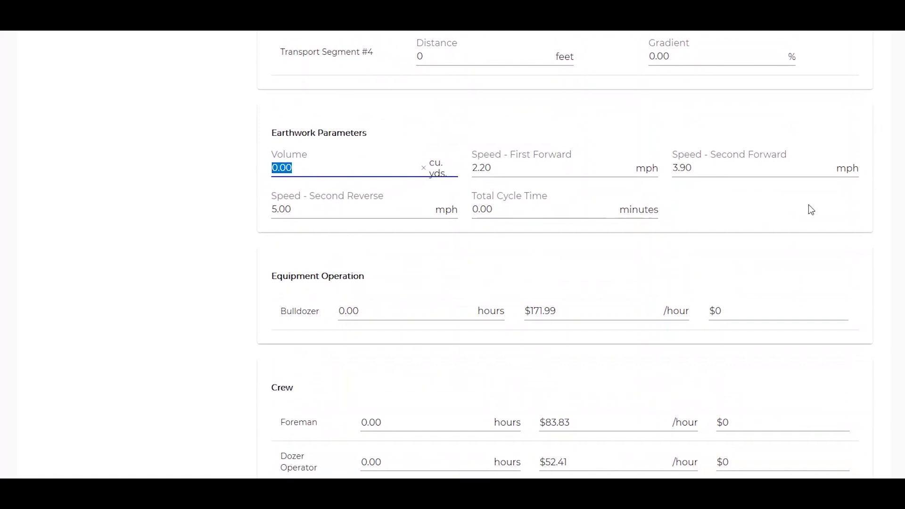
{"action": "type", "text": "24,000"}
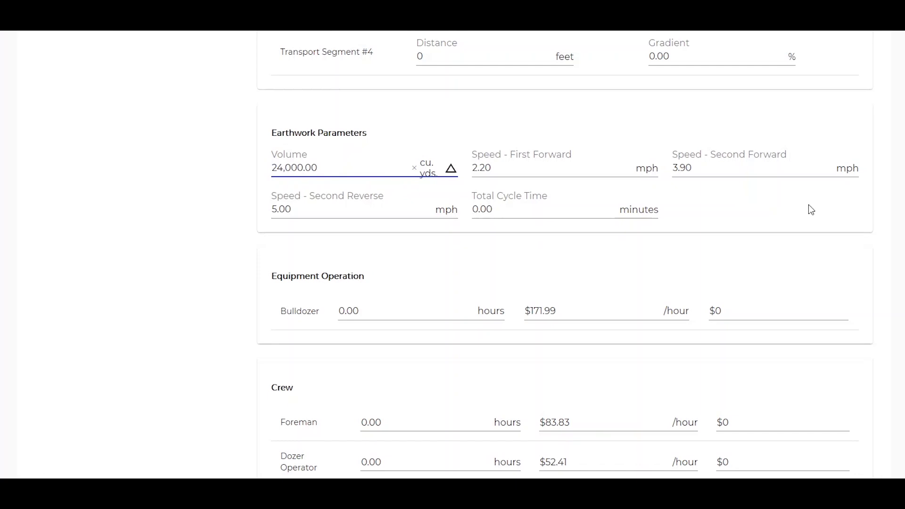
{"action": "key", "text": "Tab"}
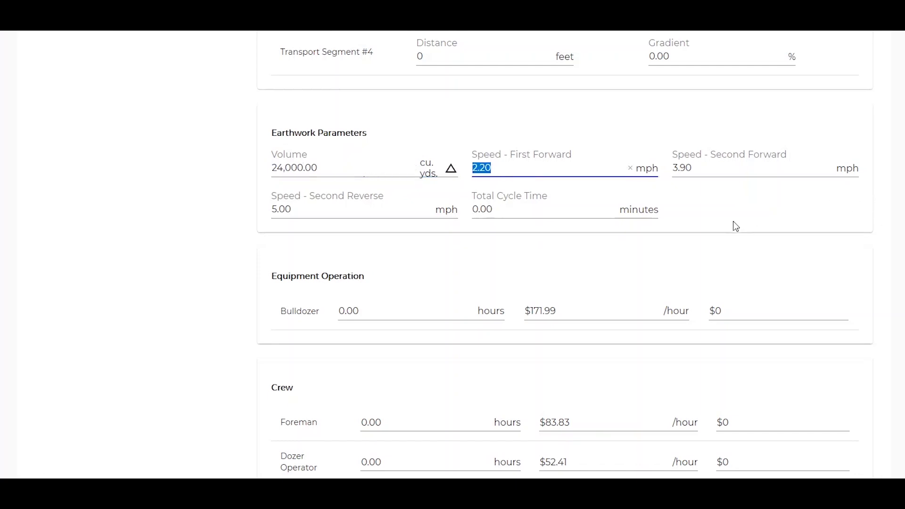
{"action": "scroll", "coordinate": [844, 236], "scroll_direction": "up", "scroll_amount": 15}
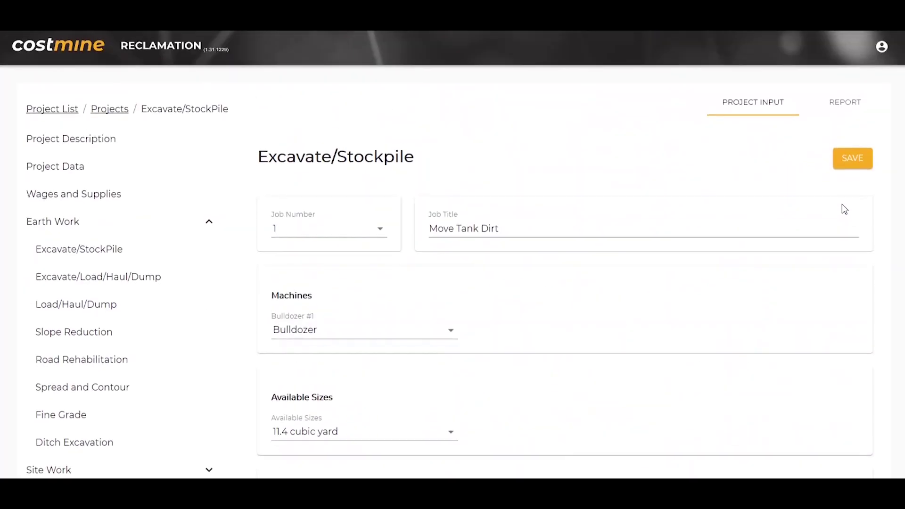
{"action": "left_click", "coordinate": [852, 161]}
Review the job's calculated cycle time, equipment operation, crew hours and total cost.
{"action": "scroll", "coordinate": [804, 285], "scroll_direction": "down", "scroll_amount": 10}
{"action": "scroll", "coordinate": [809, 293], "scroll_direction": "down", "scroll_amount": 12}
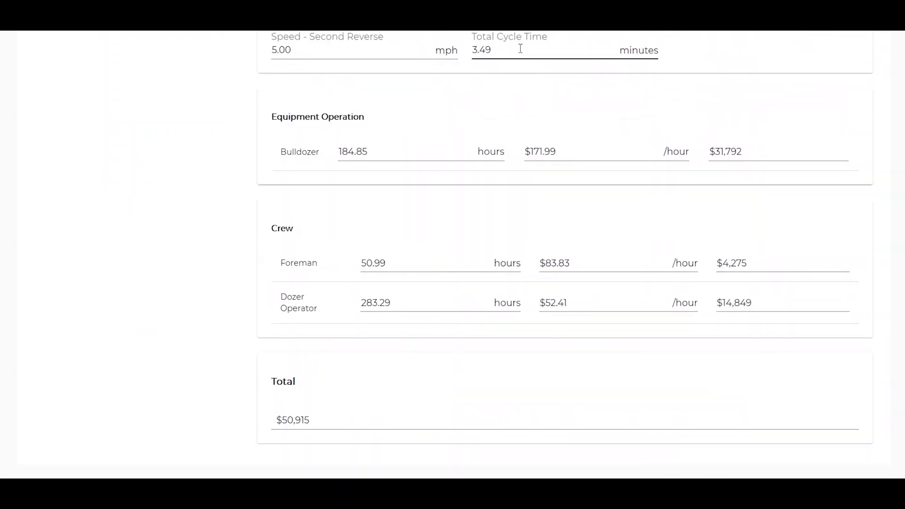
{"action": "key", "text": "Tab"}
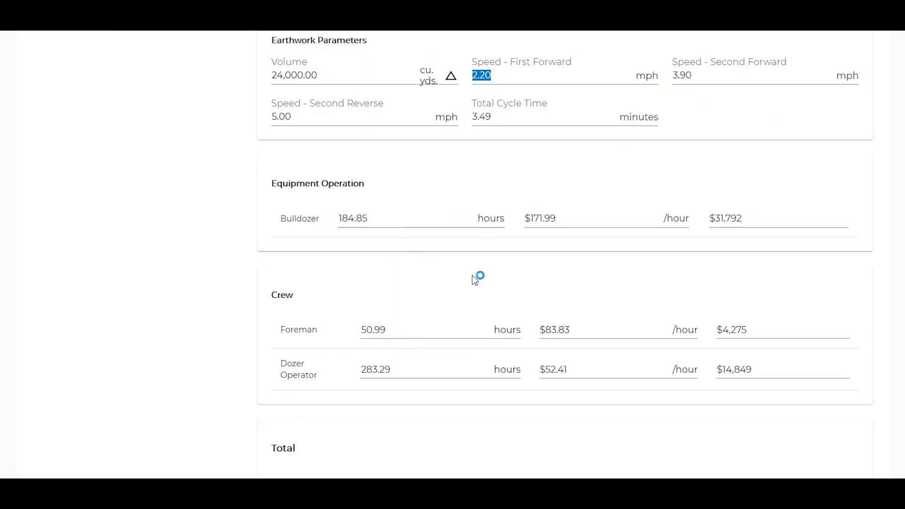
{"action": "scroll", "coordinate": [476, 278], "scroll_direction": "down", "scroll_amount": 2}
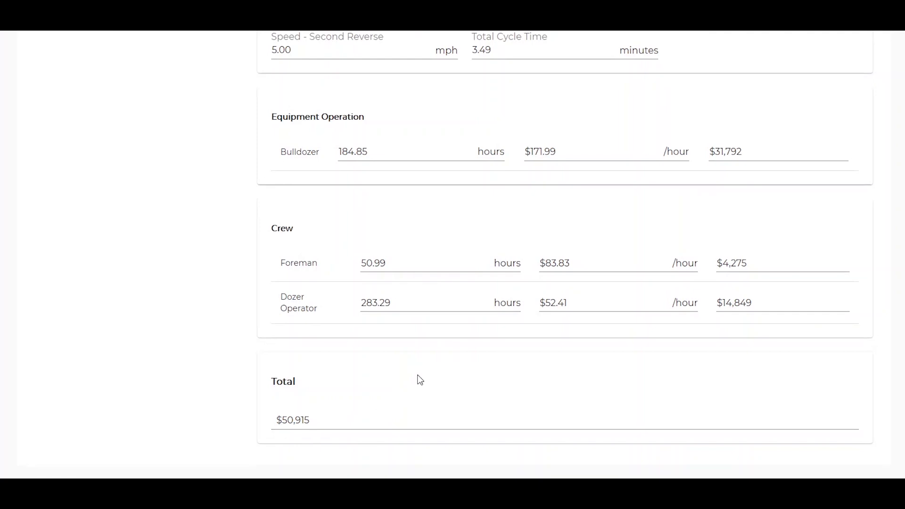
{"action": "scroll", "coordinate": [417, 386], "scroll_direction": "up", "scroll_amount": 10}
{"action": "scroll", "coordinate": [419, 379], "scroll_direction": "up", "scroll_amount": 6}
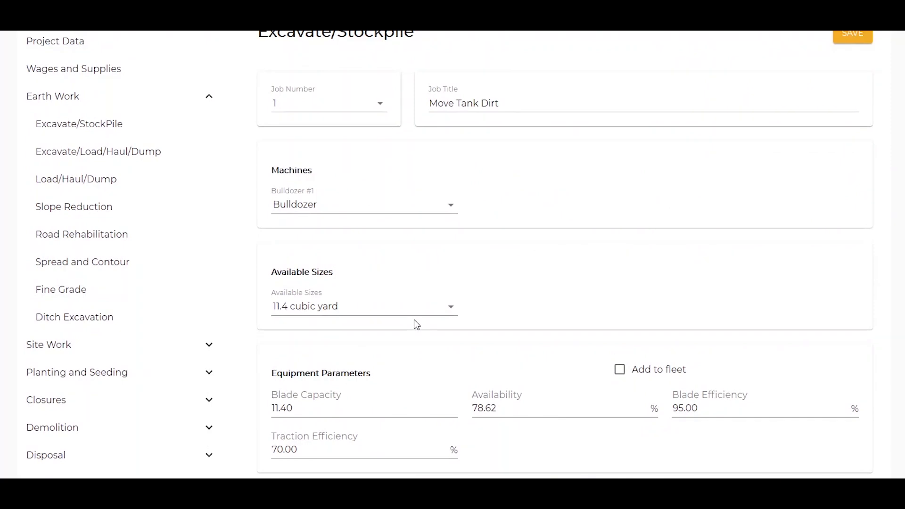
Try the 8.98 cubic yard bulldozer size, save the Move Tank Dirt job and check its recalculated total cost.
{"action": "left_click", "coordinate": [450, 311]}
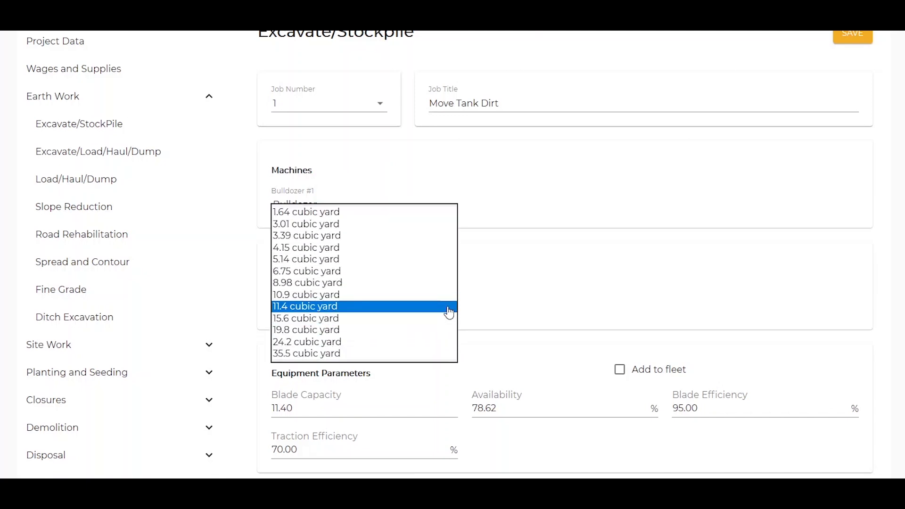
{"action": "left_click", "coordinate": [301, 283]}
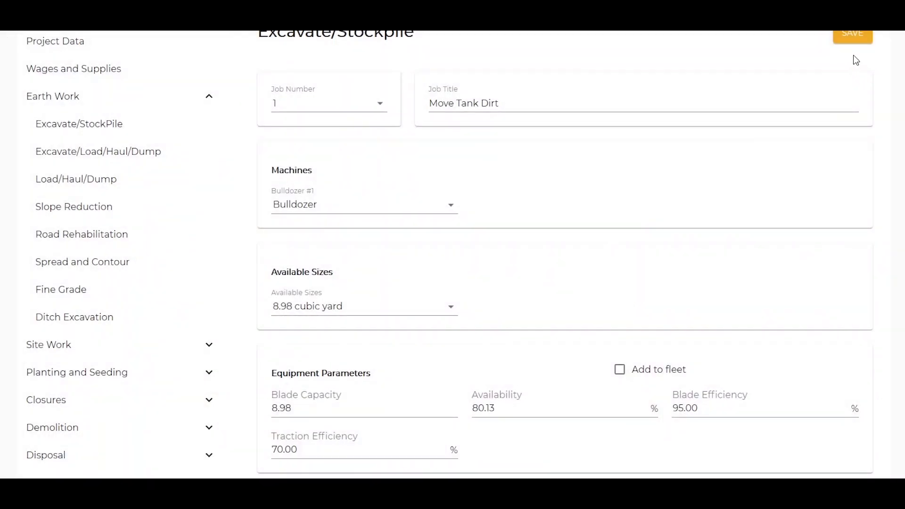
{"action": "left_click", "coordinate": [847, 37]}
{"action": "scroll", "coordinate": [791, 193], "scroll_direction": "down", "scroll_amount": 8}
{"action": "scroll", "coordinate": [790, 195], "scroll_direction": "down", "scroll_amount": 12}
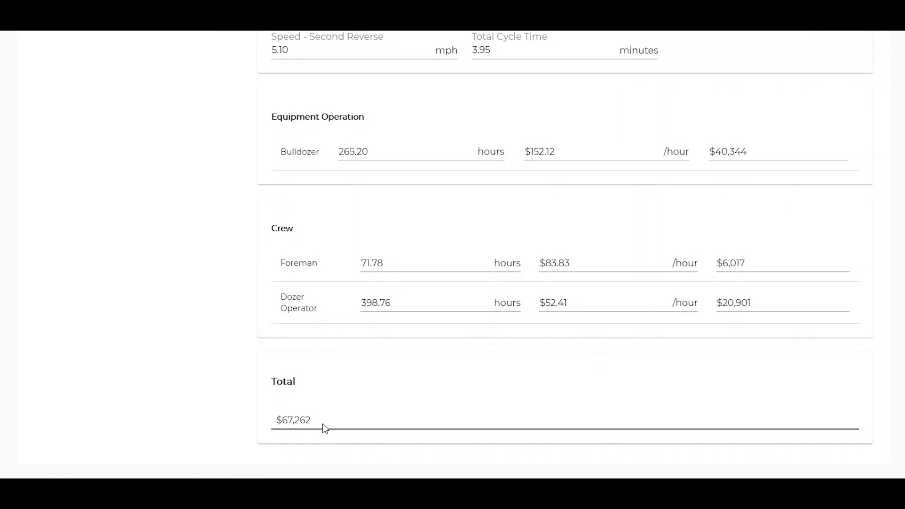
Set the bulldozer size to 11.4 cubic yard and add the machine to the fleet.
{"action": "scroll", "coordinate": [330, 430], "scroll_direction": "up", "scroll_amount": 20}
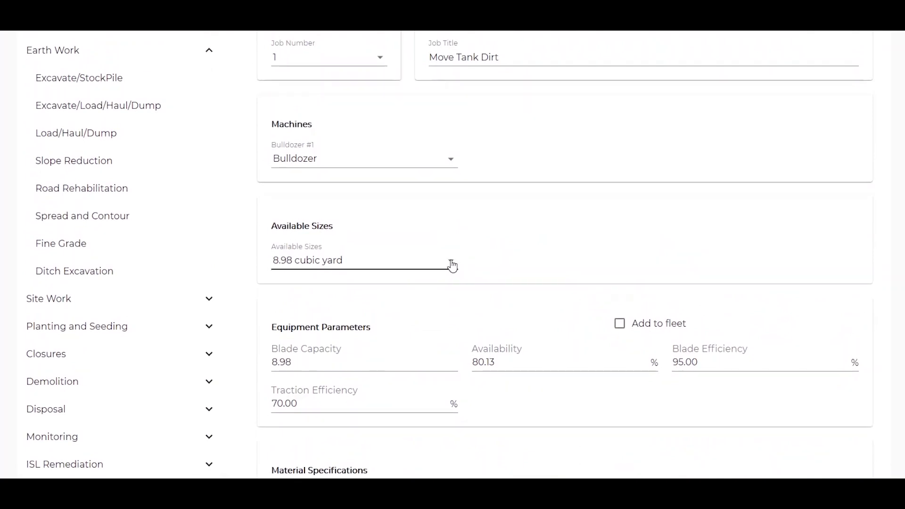
{"action": "left_click", "coordinate": [452, 265]}
{"action": "left_click", "coordinate": [349, 285]}
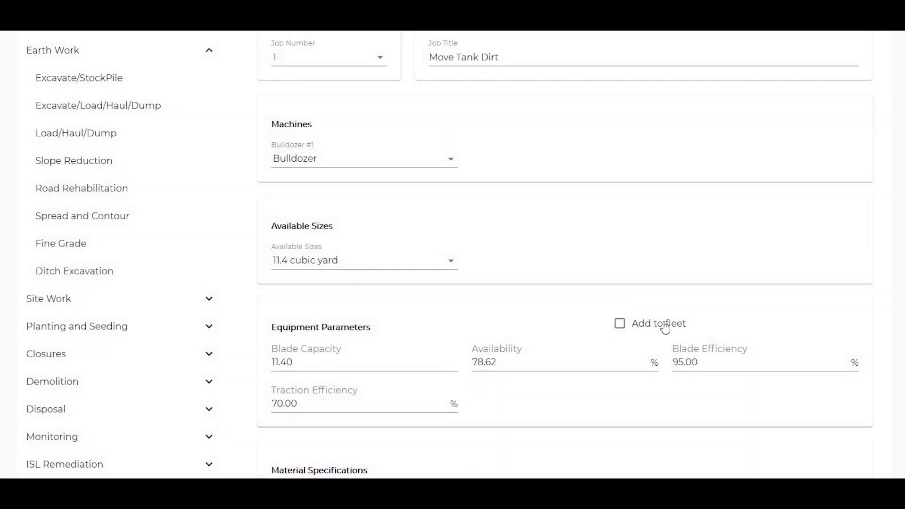
{"action": "left_click", "coordinate": [620, 325]}
{"action": "scroll", "coordinate": [844, 292], "scroll_direction": "up", "scroll_amount": 3}
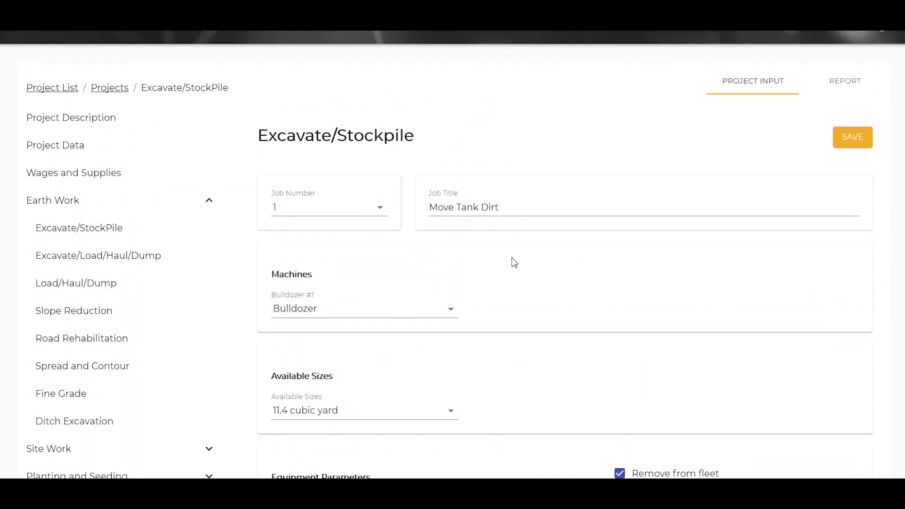
Open the Spread and Contour earth work job and title it "Spread Dirt".
{"action": "left_click", "coordinate": [97, 370]}
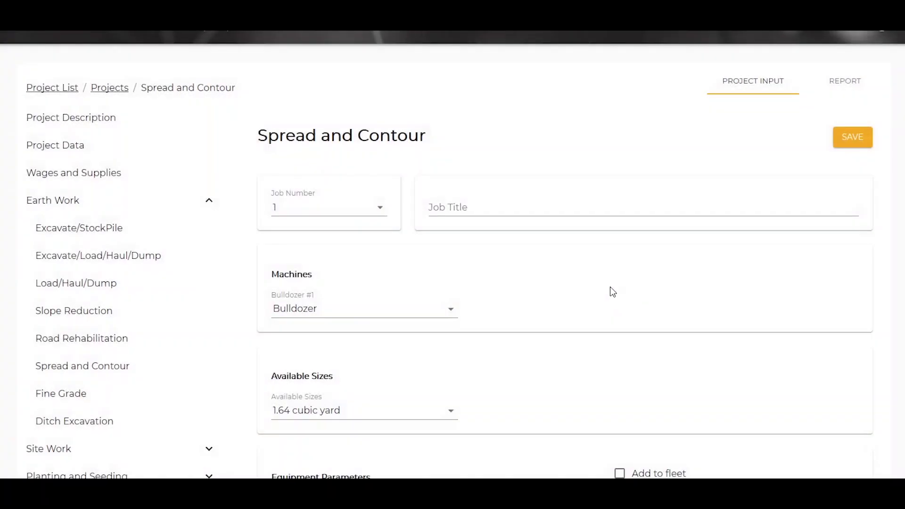
{"action": "left_click", "coordinate": [483, 204]}
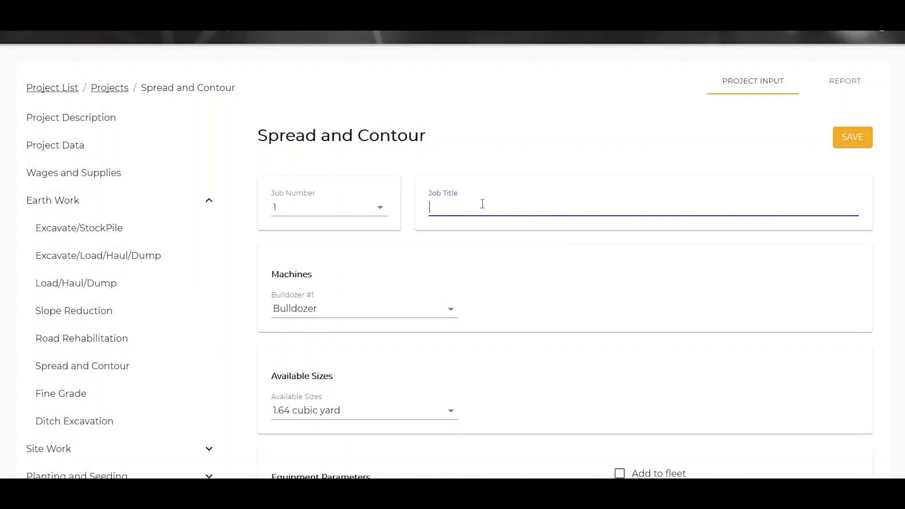
{"action": "type", "text": "Spread Dirt"}
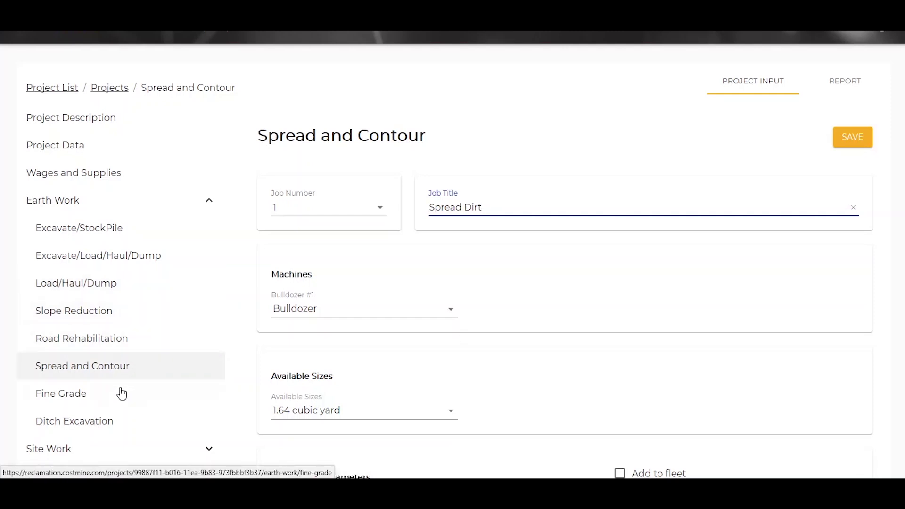
Use Bulldozer #1 from the current fleet as the machine for the Spread Dirt job.
{"action": "scroll", "coordinate": [519, 289], "scroll_direction": "down", "scroll_amount": 7}
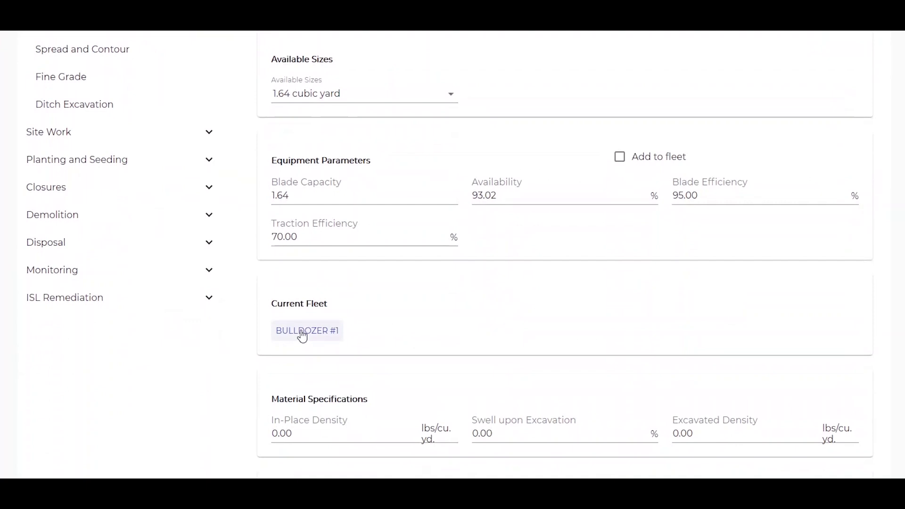
{"action": "left_click", "coordinate": [302, 336]}
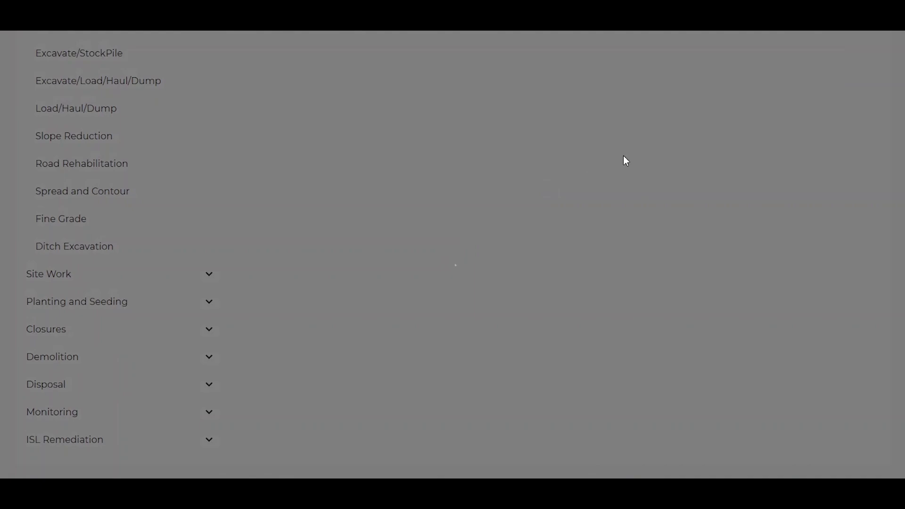
{"action": "scroll", "coordinate": [600, 162], "scroll_direction": "down", "scroll_amount": 3}
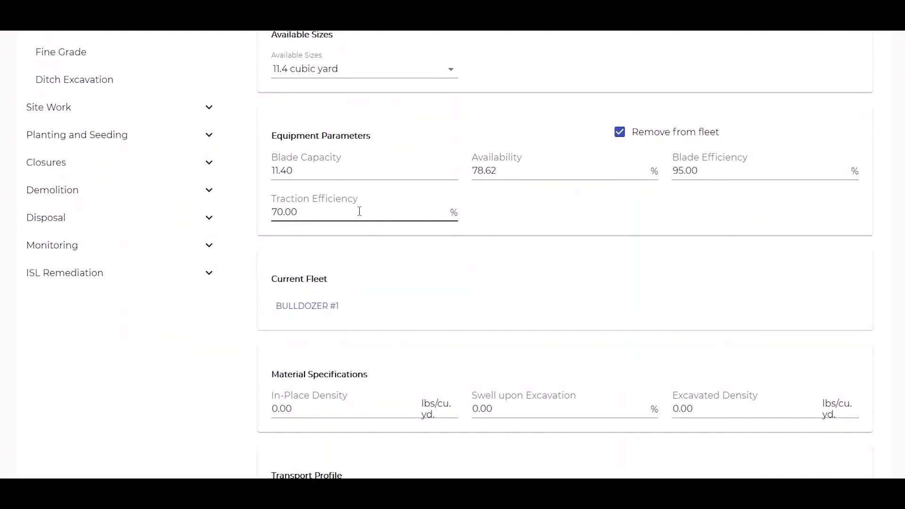
Set the material's in-place density to 2,400 lbs/cu. yd. and swell upon excavation to 12%, and save the job.
{"action": "scroll", "coordinate": [360, 212], "scroll_direction": "down", "scroll_amount": 5}
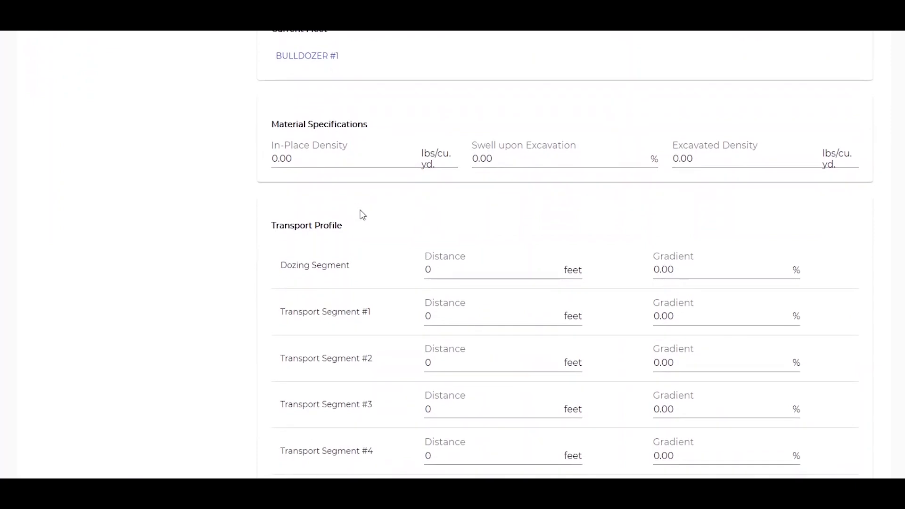
{"action": "left_click_drag", "start_coordinate": [307, 158], "coordinate": [241, 163]}
{"action": "type", "text": "2,400"}
{"action": "key", "text": "Tab"}
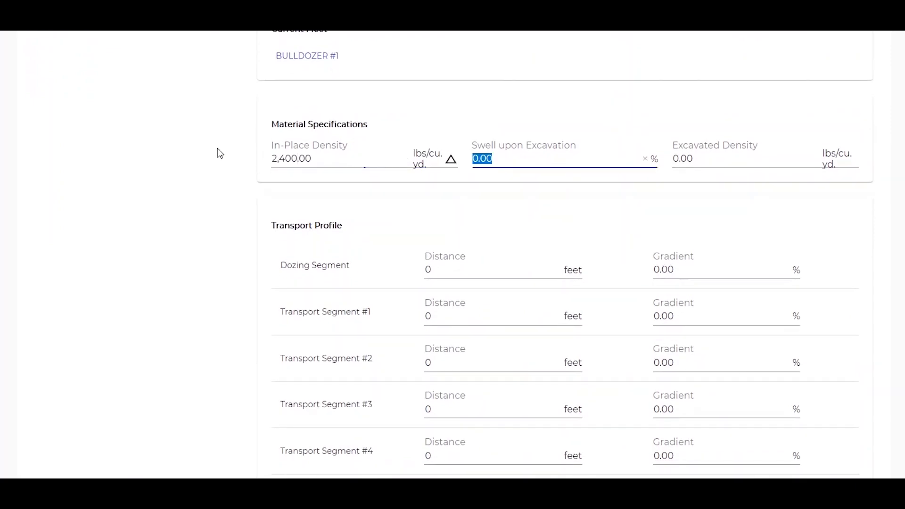
{"action": "type", "text": "12"}
{"action": "key", "text": "Tab"}
{"action": "scroll", "coordinate": [782, 132], "scroll_direction": "up", "scroll_amount": 10}
{"action": "left_click", "coordinate": [853, 104]}
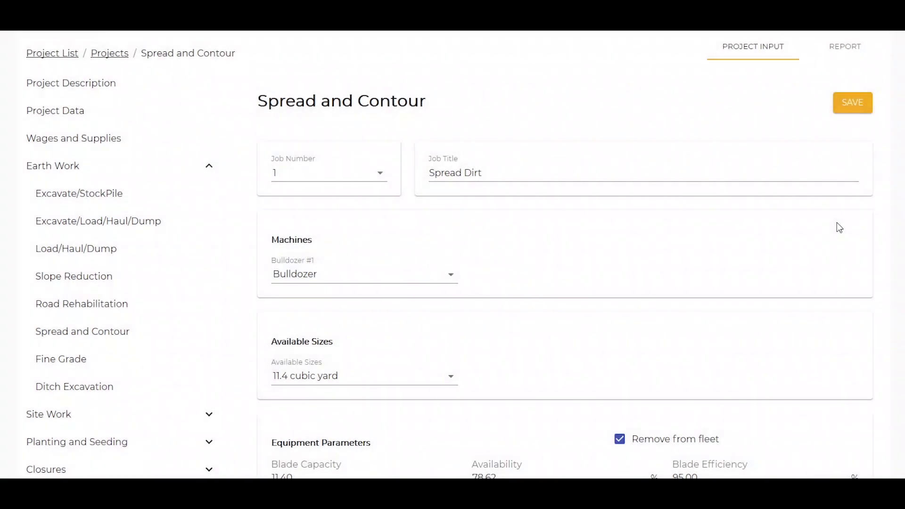
Set the dozing segment of the Spread Dirt transport profile to a 20-foot distance with a 0% gradient.
{"action": "scroll", "coordinate": [833, 231], "scroll_direction": "down", "scroll_amount": 6}
{"action": "scroll", "coordinate": [829, 239], "scroll_direction": "down", "scroll_amount": 8}
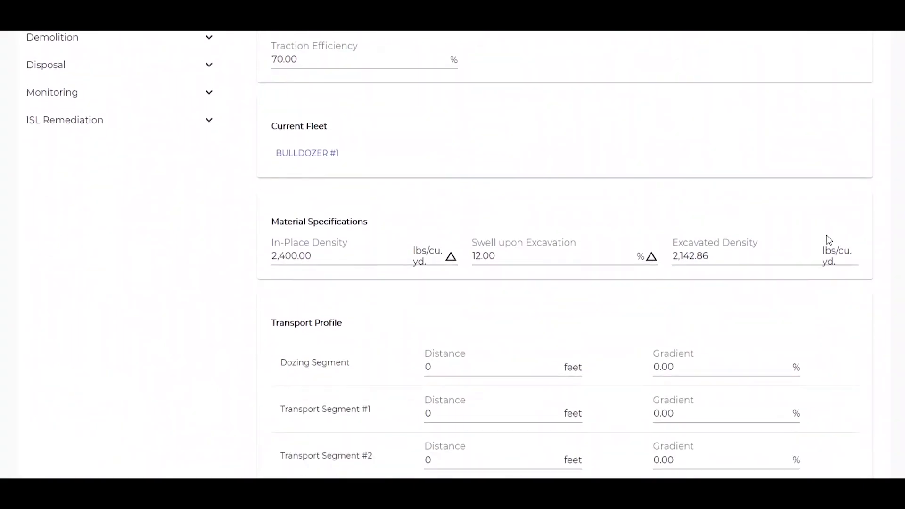
{"action": "left_click", "coordinate": [452, 126]}
{"action": "left_click_drag", "start_coordinate": [452, 126], "coordinate": [413, 125]}
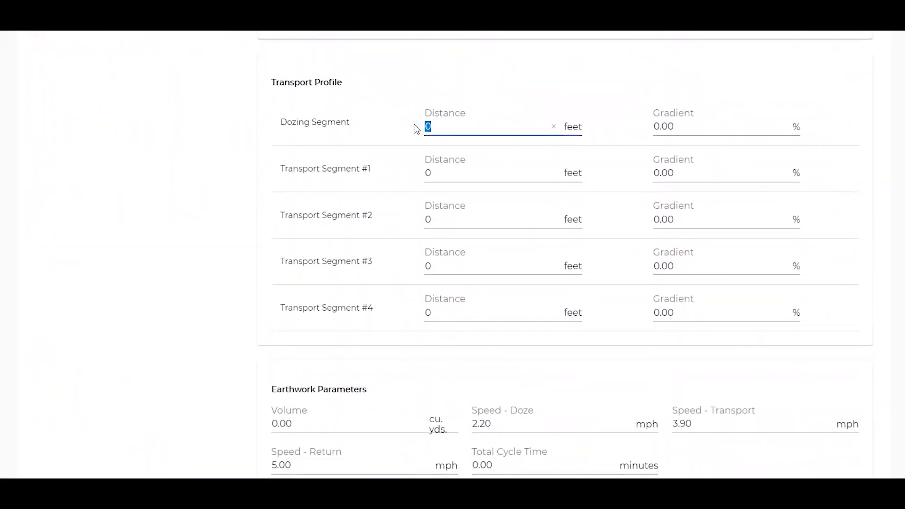
{"action": "type", "text": "20"}
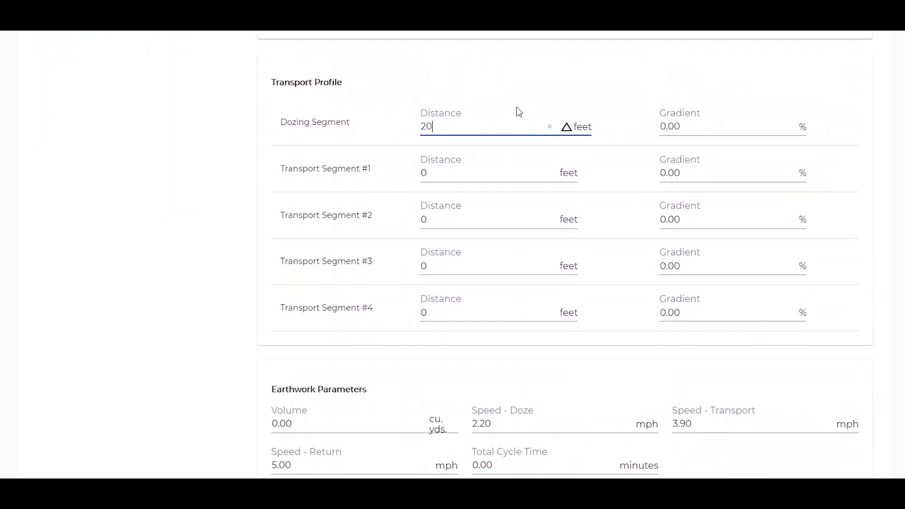
{"action": "key", "text": "Tab"}
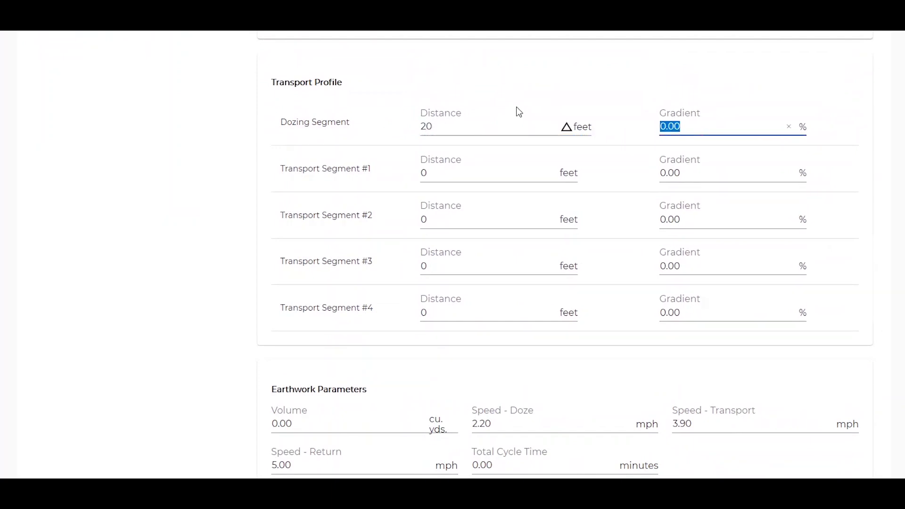
{"action": "type", "text": "0"}
{"action": "key", "text": "Tab"}
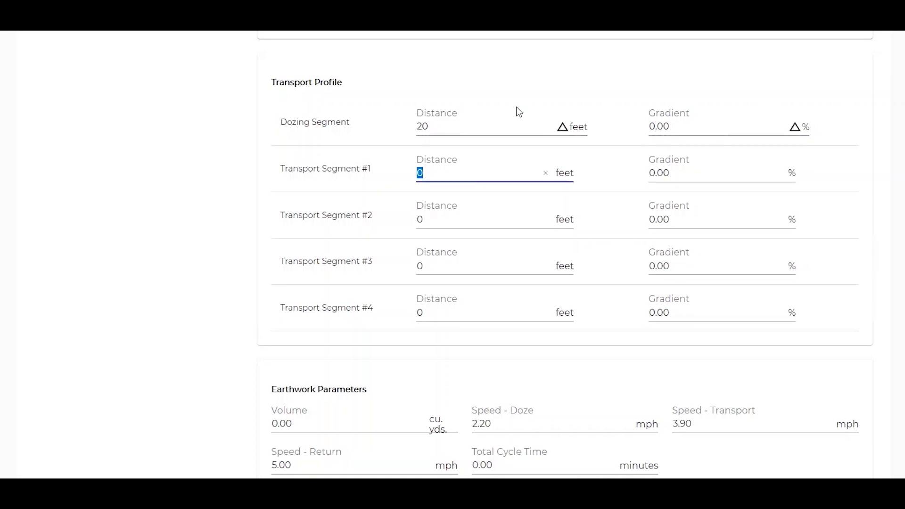
Set transport segment #1 of the Spread Dirt job to a 400-foot distance, keeping its 0% gradient.
{"action": "type", "text": "400"}
{"action": "key", "text": "Tab"}
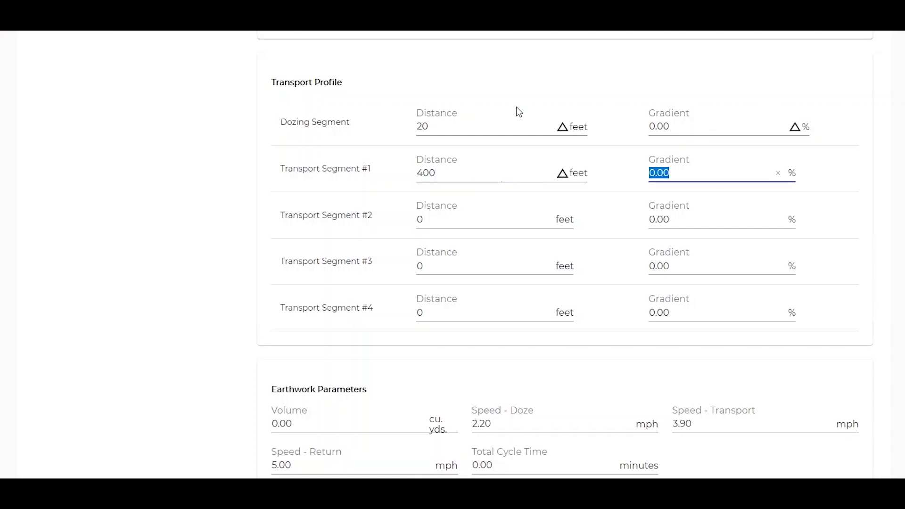
{"action": "key", "text": "Tab"}
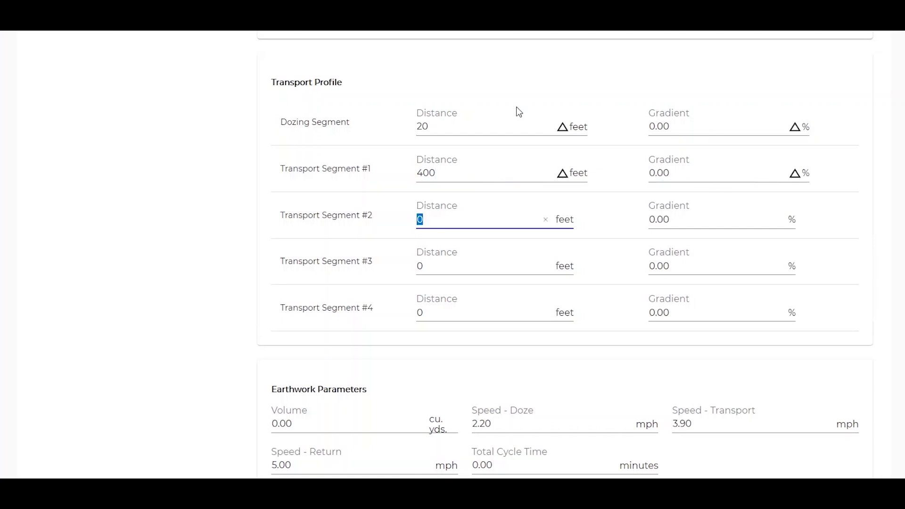
Set the Spread Dirt job's earthwork volume to 24,000 cu. yds. and save the job.
{"action": "scroll", "coordinate": [485, 183], "scroll_direction": "down", "scroll_amount": 3}
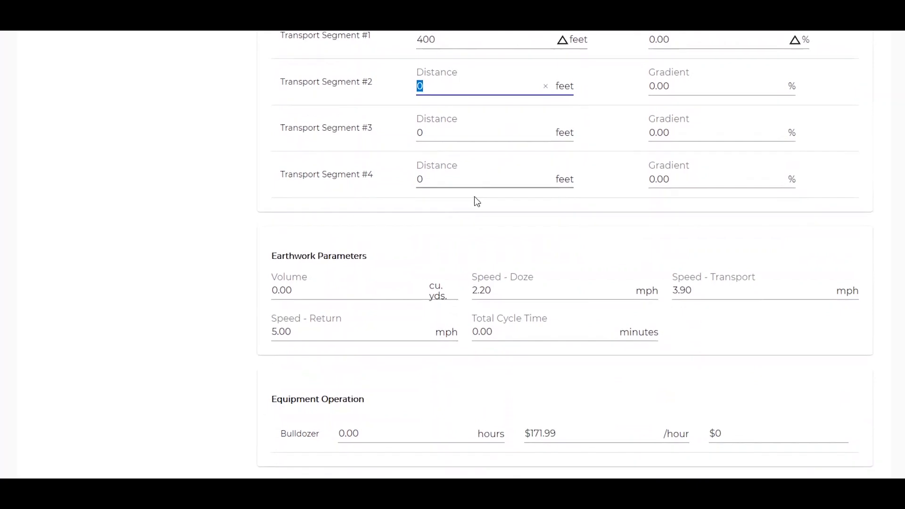
{"action": "left_click", "coordinate": [301, 292]}
{"action": "type", "text": "24,0"}
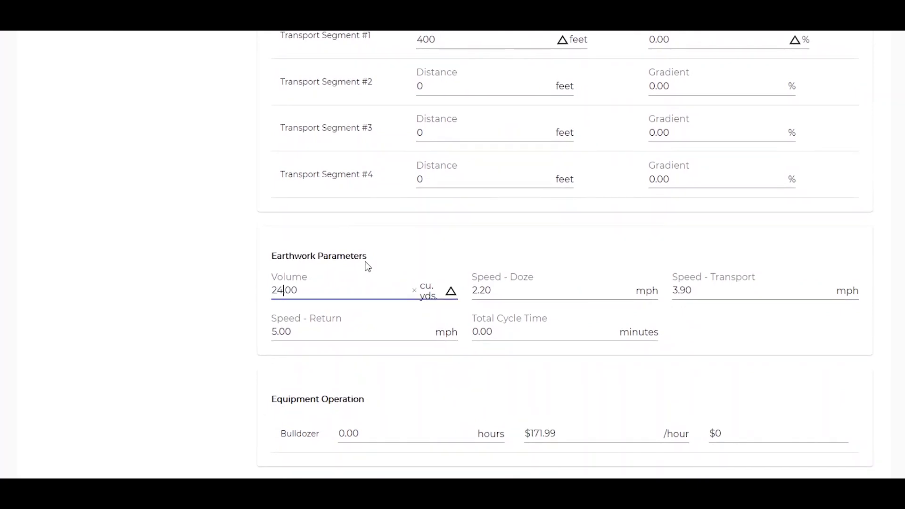
{"action": "type", "text": "00"}
{"action": "key", "text": "Tab"}
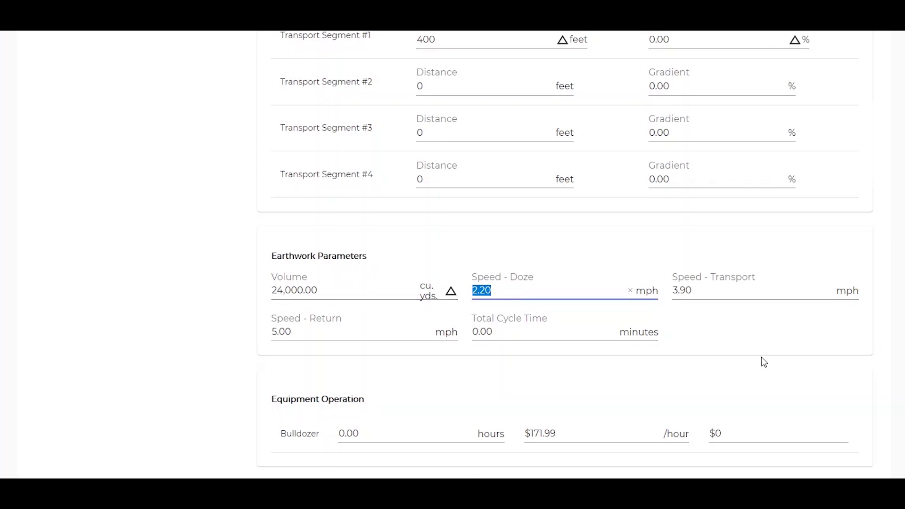
{"action": "scroll", "coordinate": [789, 348], "scroll_direction": "up", "scroll_amount": 20}
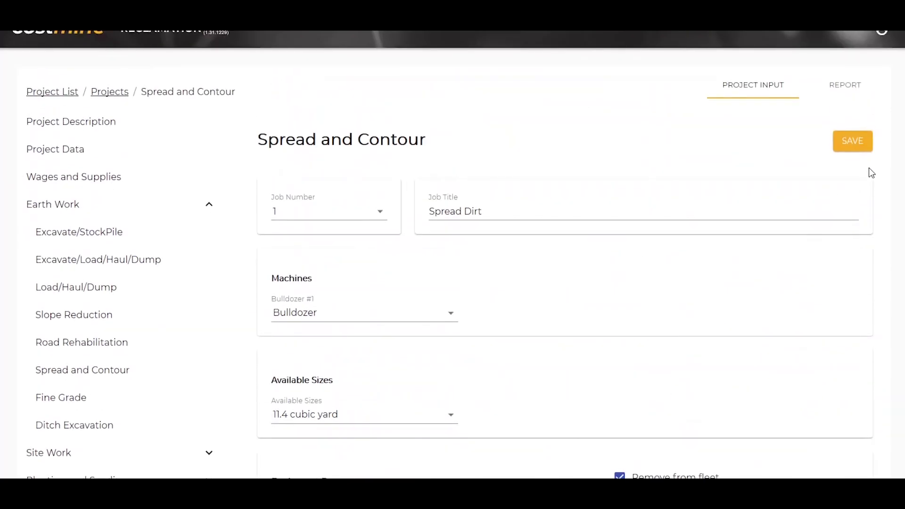
{"action": "left_click", "coordinate": [853, 143]}
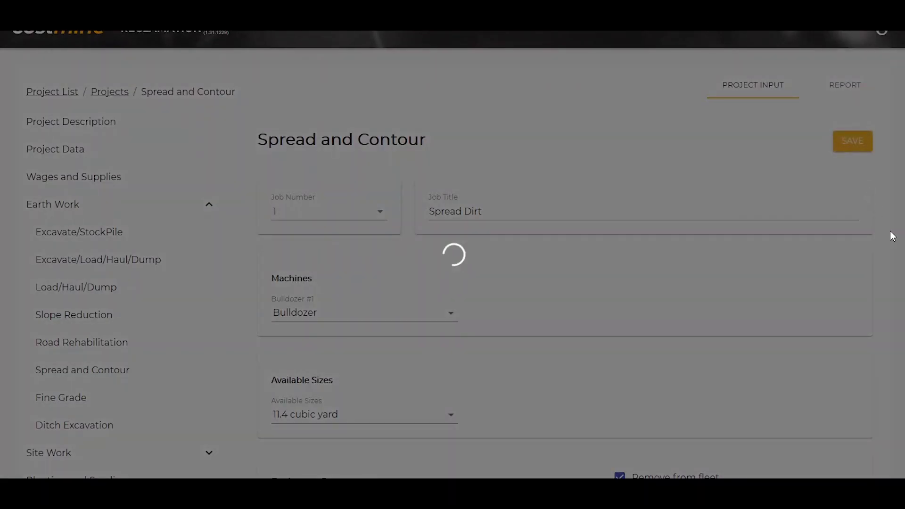
Review the Spread Dirt job's calculated cycle time, bulldozer and crew hours, and total cost.
{"action": "scroll", "coordinate": [892, 237], "scroll_direction": "down", "scroll_amount": 13}
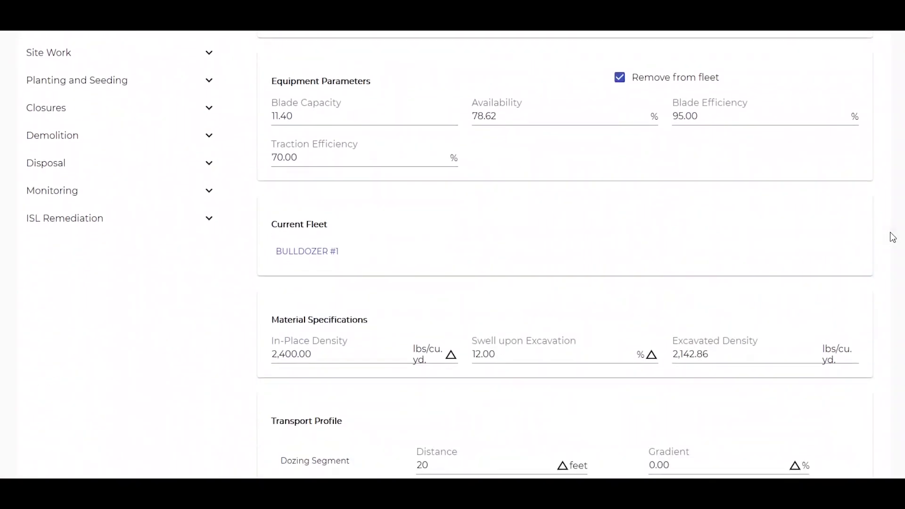
{"action": "scroll", "coordinate": [892, 237], "scroll_direction": "down", "scroll_amount": 13}
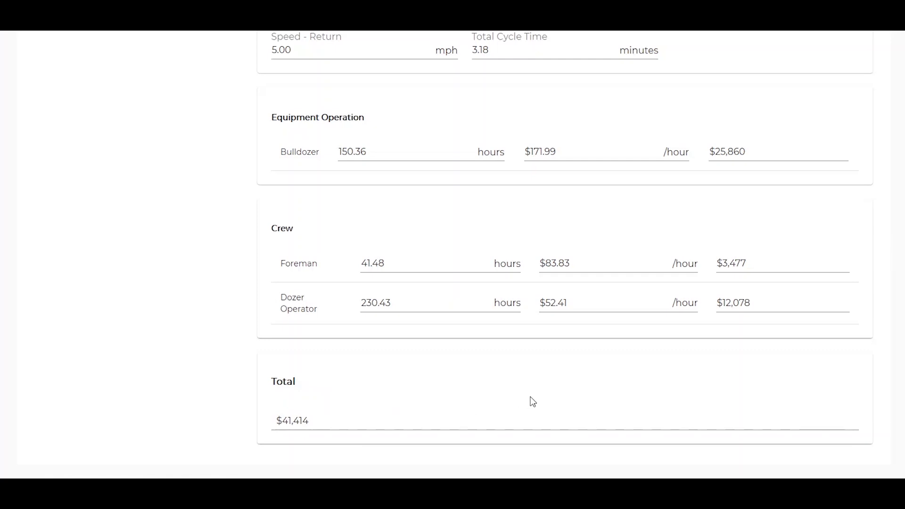
{"action": "scroll", "coordinate": [531, 395], "scroll_direction": "up", "scroll_amount": 15}
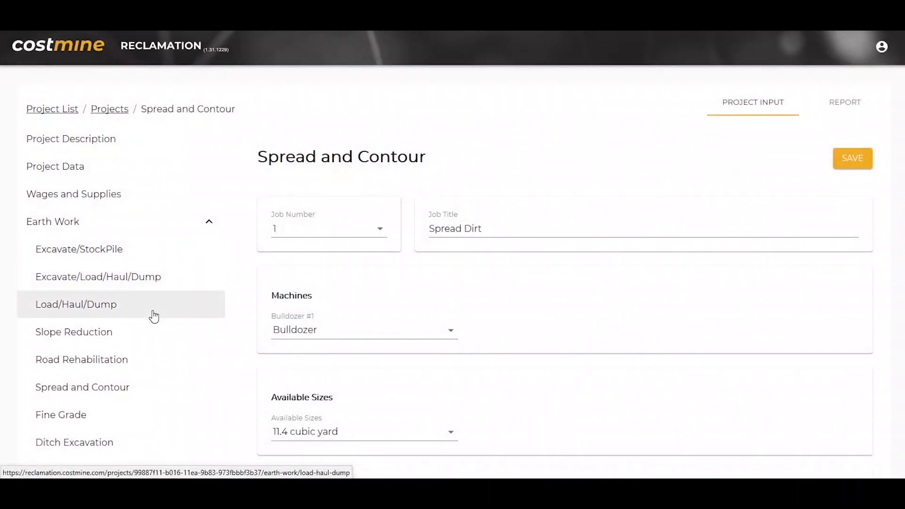
Open the Scarifying job under Site Work and title it "Scarify Site".
{"action": "scroll", "coordinate": [159, 440], "scroll_direction": "down", "scroll_amount": 2}
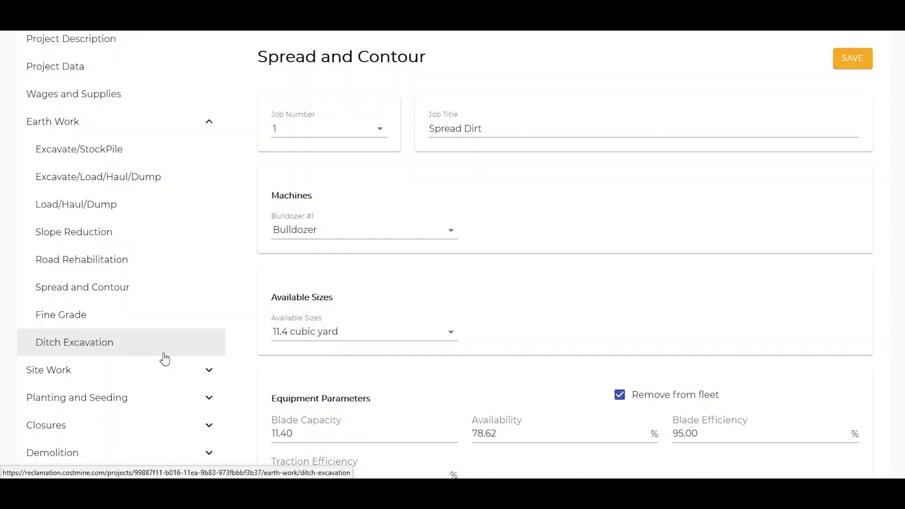
{"action": "scroll", "coordinate": [184, 297], "scroll_direction": "down", "scroll_amount": 4}
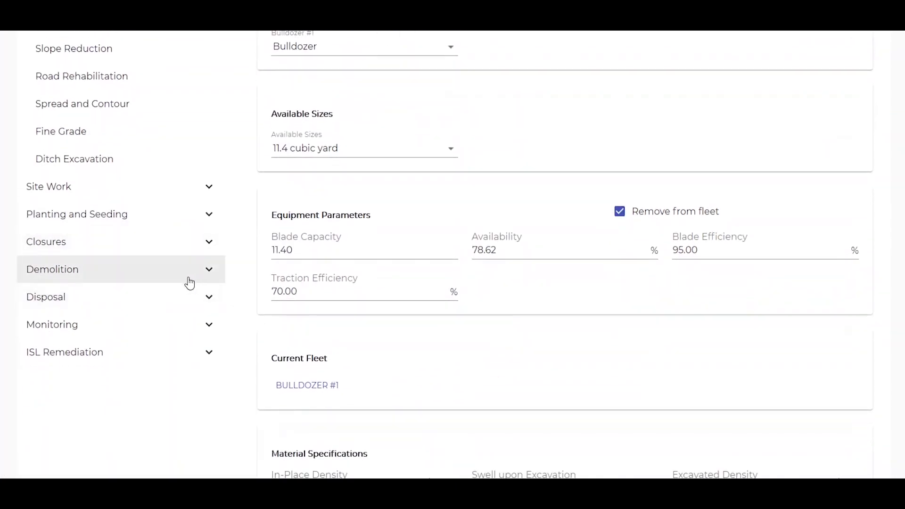
{"action": "left_click", "coordinate": [209, 190]}
{"action": "scroll", "coordinate": [205, 193], "scroll_direction": "up", "scroll_amount": 3}
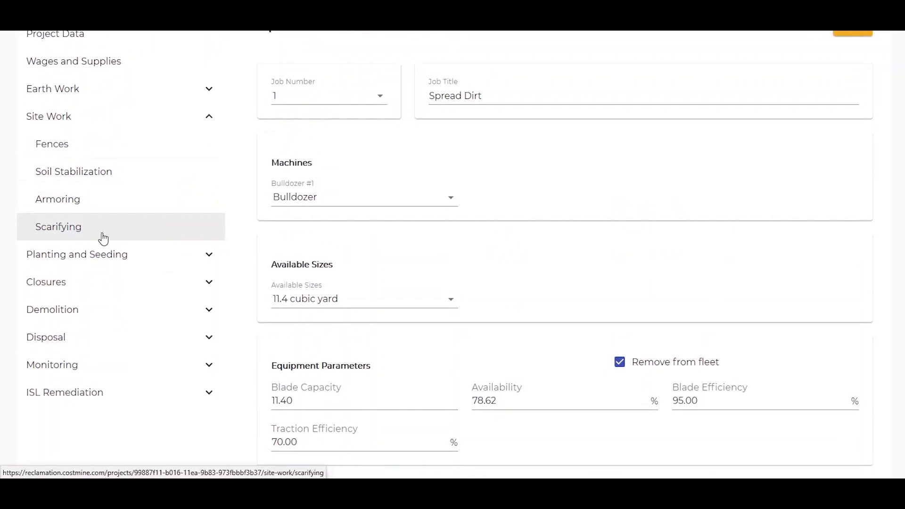
{"action": "left_click", "coordinate": [98, 234]}
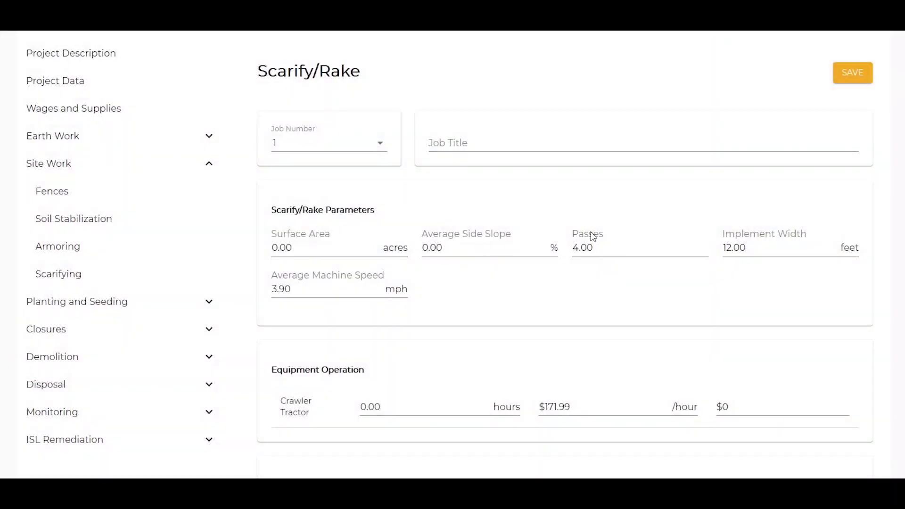
{"action": "left_click", "coordinate": [494, 144]}
{"action": "type", "text": "Scarify Site"}
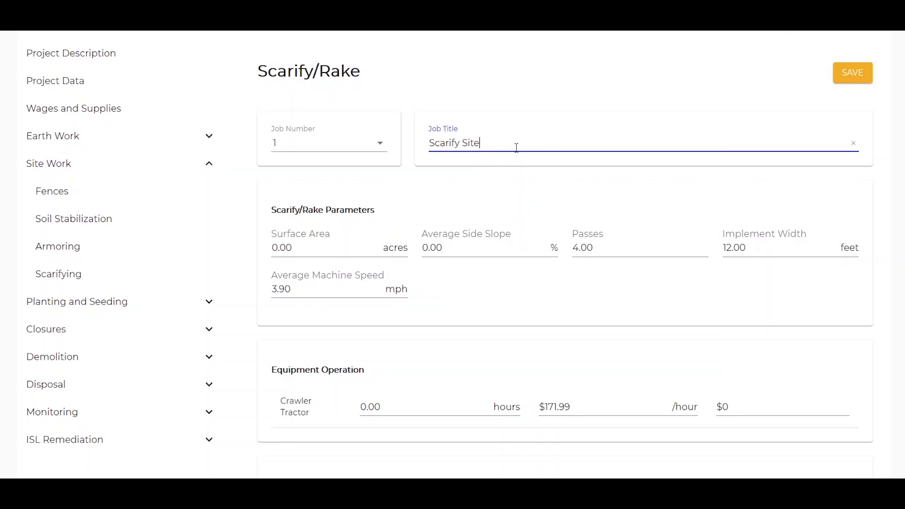
Set the Scarify Site job's surface area to 0.50 acres, average side slope to 2% and passes to 8.
{"action": "key", "text": "Tab"}
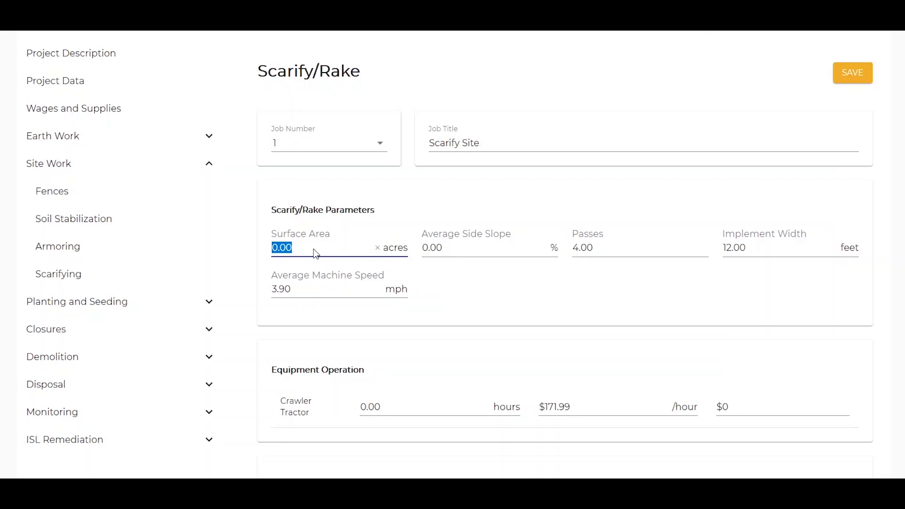
{"action": "type", "text": "0.5"}
{"action": "key", "text": "Tab"}
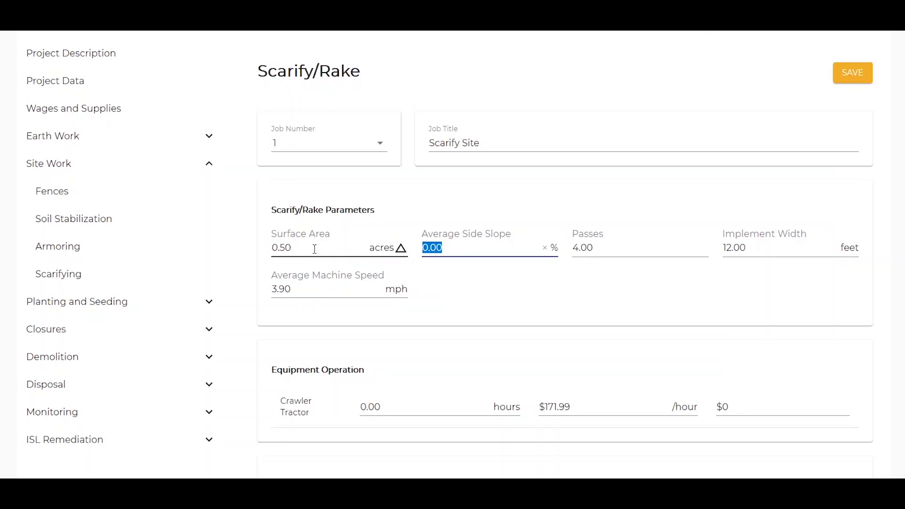
{"action": "type", "text": "2"}
{"action": "key", "text": "Tab"}
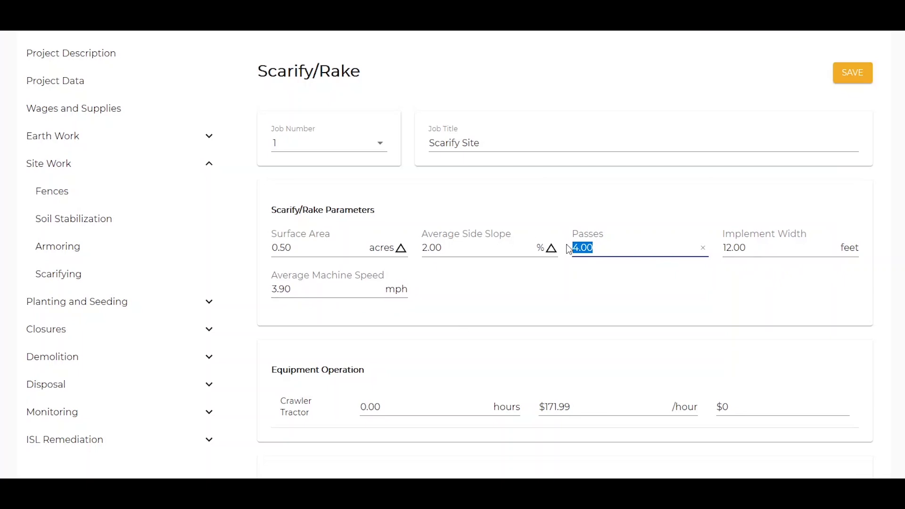
{"action": "mouse_move", "coordinate": [579, 247]}
{"action": "left_mouse_down"}
{"action": "mouse_move", "coordinate": [600, 246]}
{"action": "mouse_move", "coordinate": [559, 247]}
{"action": "mouse_move", "coordinate": [590, 247]}
{"action": "mouse_move", "coordinate": [568, 252]}
{"action": "left_mouse_up"}
{"action": "type", "text": "8"}
{"action": "key", "text": "Tab"}
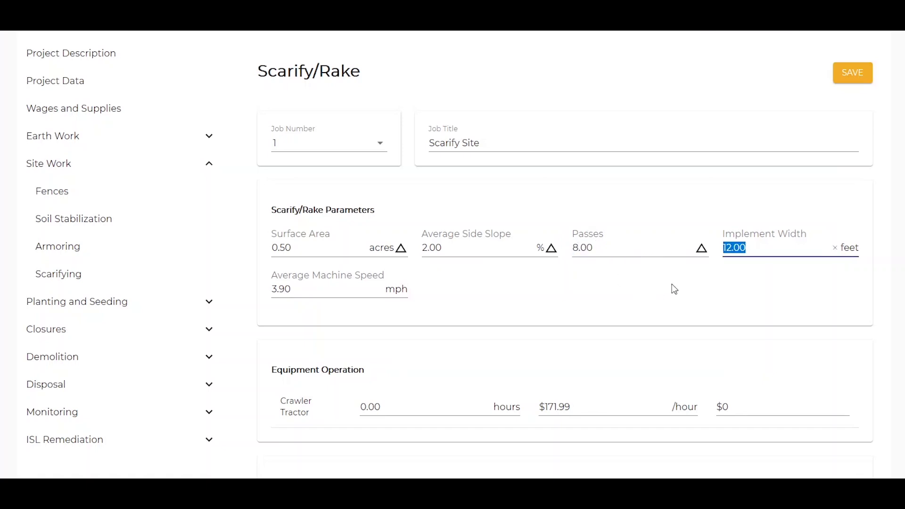
Save the Scarify Site job and review its calculated equipment and crew hours and total cost.
{"action": "scroll", "coordinate": [664, 289], "scroll_direction": "down", "scroll_amount": 1}
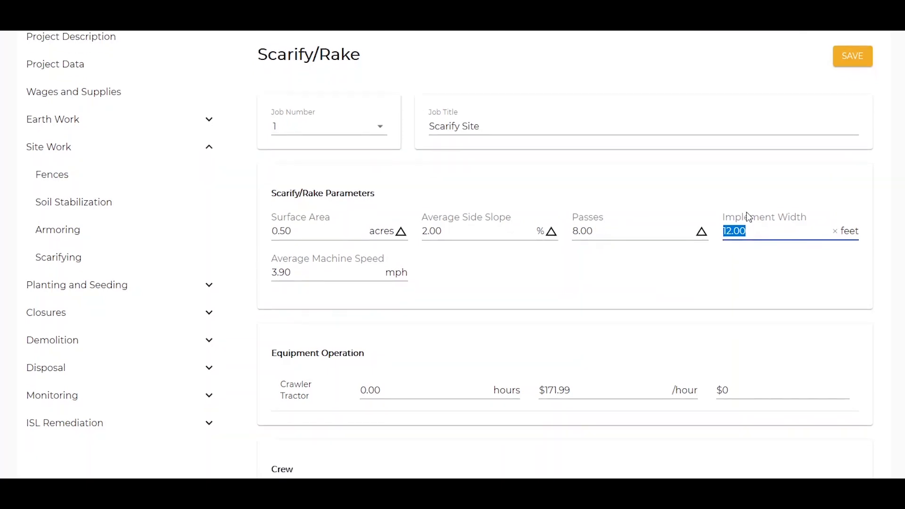
{"action": "left_click", "coordinate": [853, 57]}
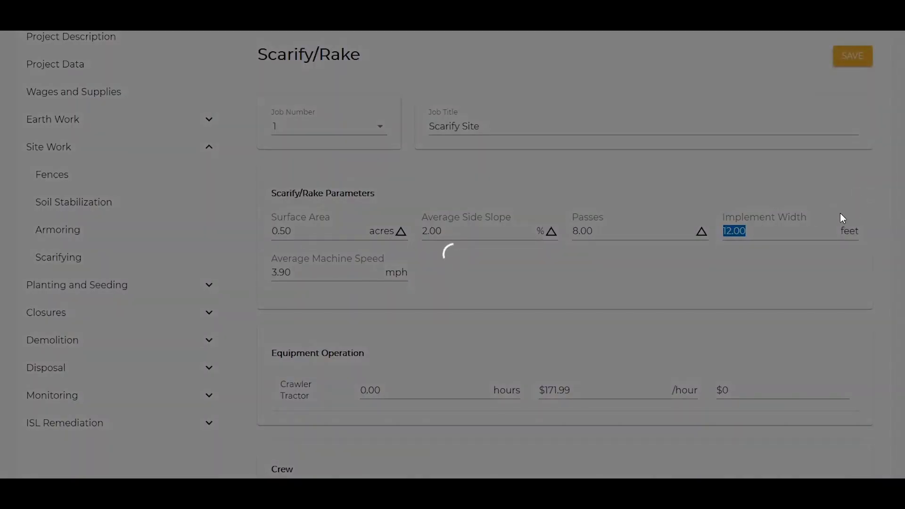
{"action": "scroll", "coordinate": [840, 221], "scroll_direction": "down", "scroll_amount": 7}
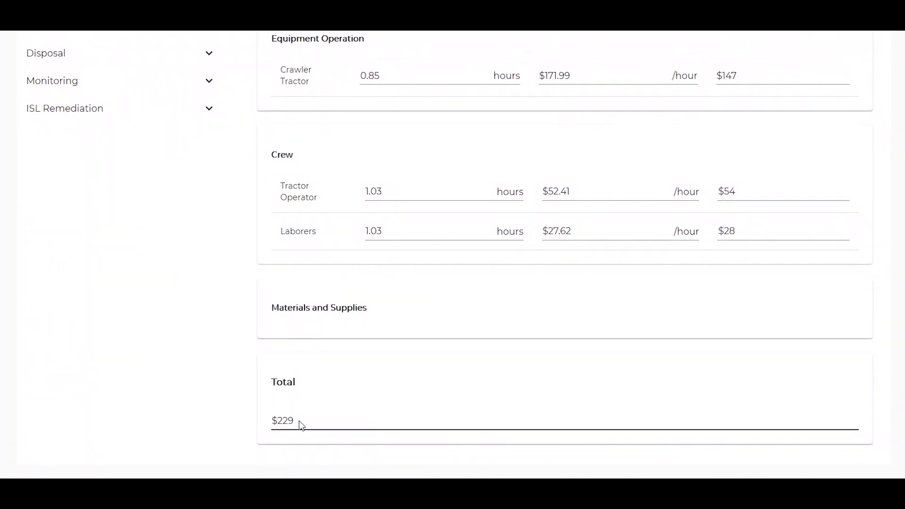
{"action": "scroll", "coordinate": [401, 409], "scroll_direction": "up", "scroll_amount": 8}
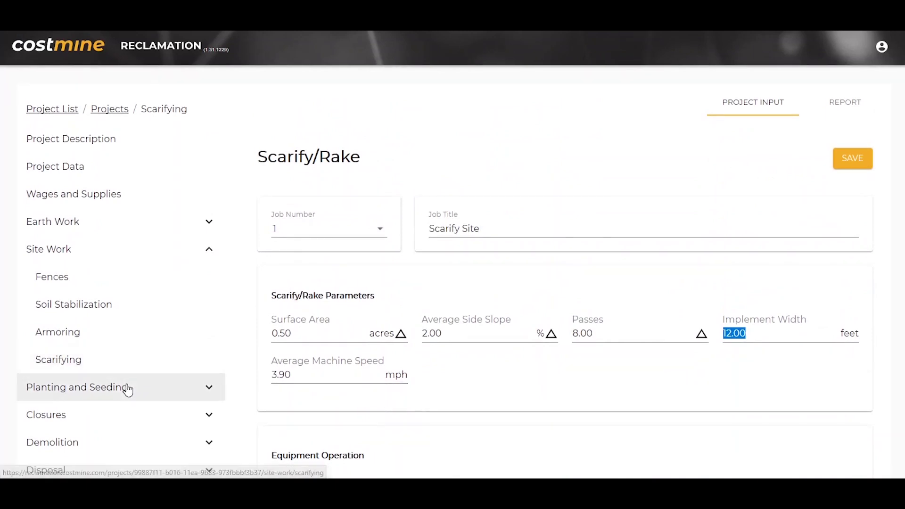
Open the Seeding job under Planting and Seeding and title it "Seed".
{"action": "left_click", "coordinate": [208, 387]}
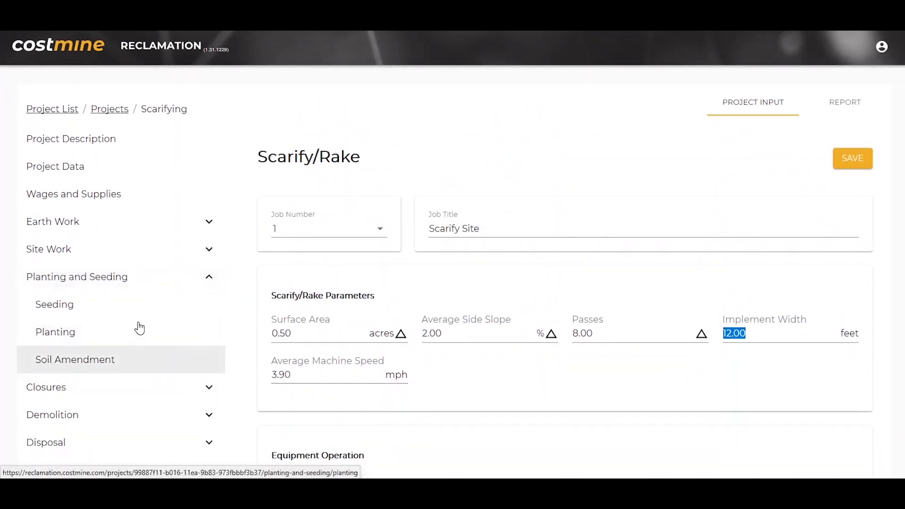
{"action": "left_click", "coordinate": [141, 309]}
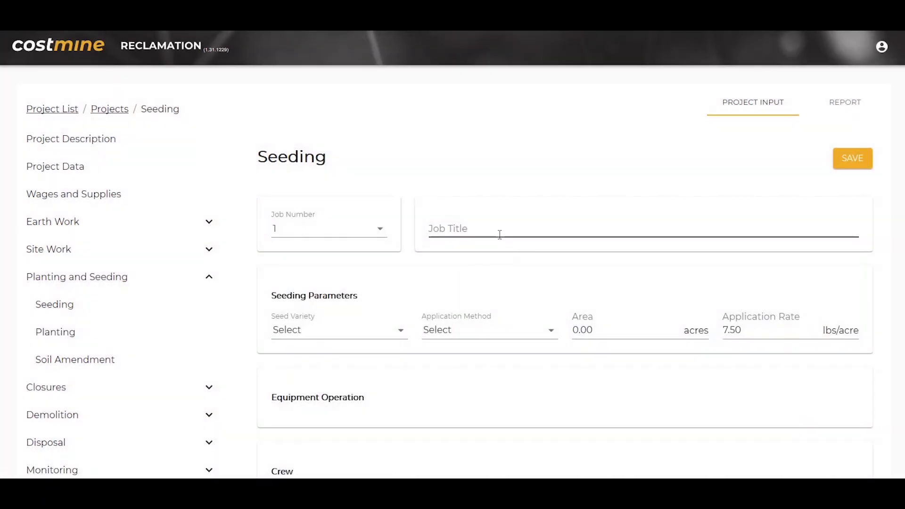
{"action": "left_click", "coordinate": [499, 234]}
{"action": "type", "text": "Seed"}
{"action": "key", "text": "Tab"}
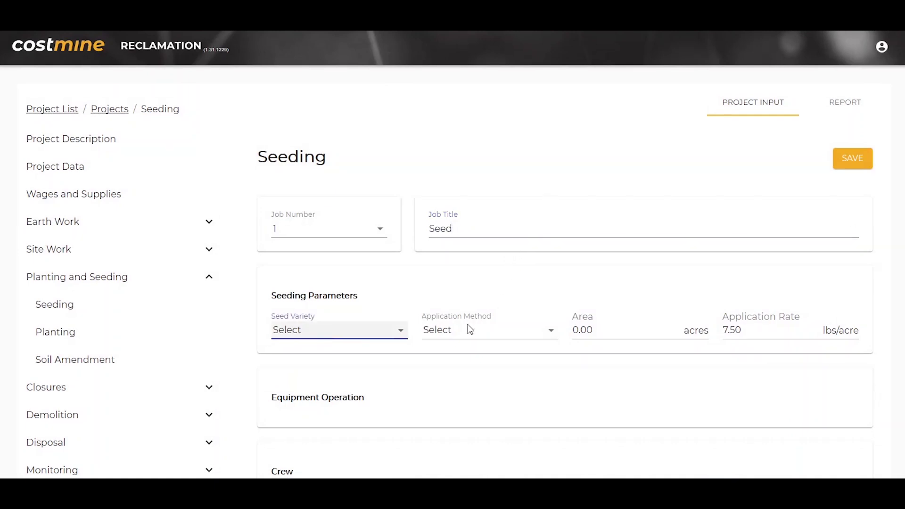
Choose Blue Spruce as the Seed job's seed variety and Mechanical as its application method.
{"action": "left_click", "coordinate": [402, 334]}
{"action": "scroll", "coordinate": [380, 329], "scroll_direction": "down", "scroll_amount": 10}
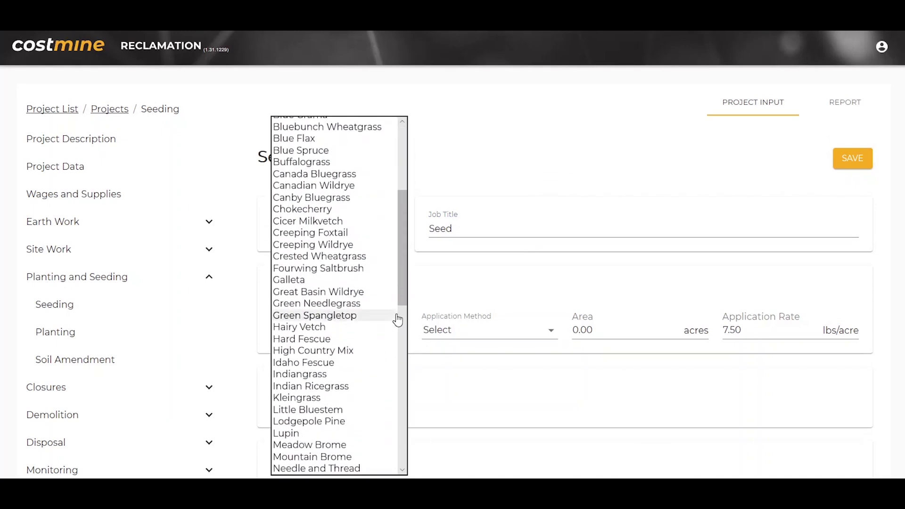
{"action": "scroll", "coordinate": [390, 319], "scroll_direction": "up", "scroll_amount": 9}
{"action": "scroll", "coordinate": [392, 324], "scroll_direction": "up", "scroll_amount": 3}
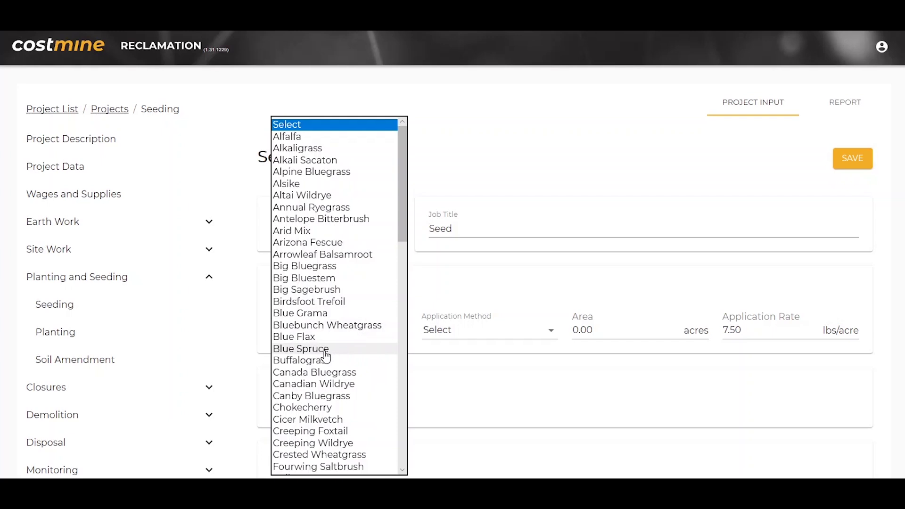
{"action": "scroll", "coordinate": [326, 357], "scroll_direction": "down", "scroll_amount": 3}
{"action": "left_click", "coordinate": [329, 274]}
{"action": "left_click", "coordinate": [552, 332]}
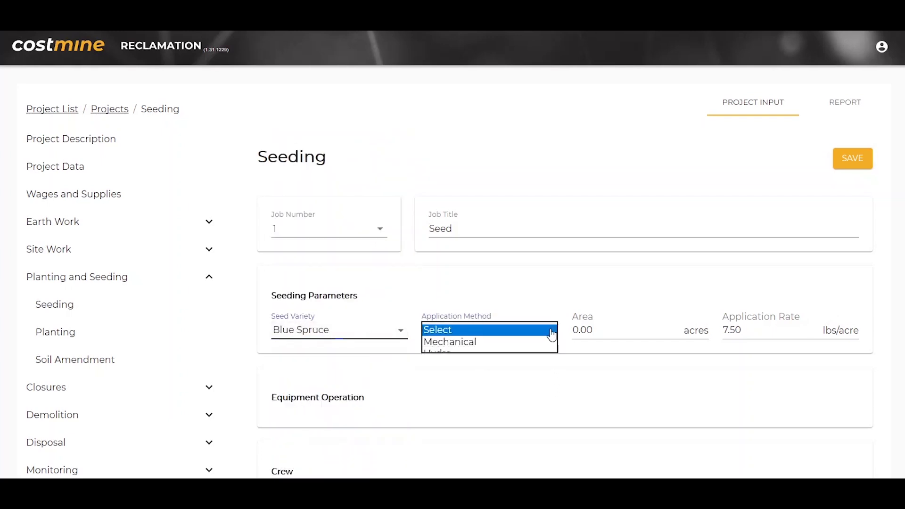
{"action": "left_click", "coordinate": [485, 342]}
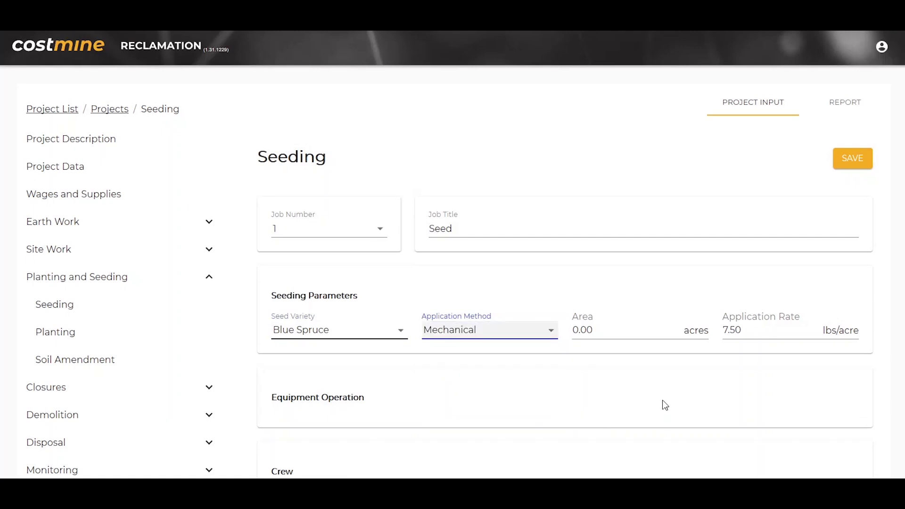
Set the Seed job's area to 0.50 acres and application rate to 25 lbs/acre, and save the job.
{"action": "left_click", "coordinate": [567, 333]}
{"action": "type", "text": ".50"}
{"action": "key", "text": "Tab"}
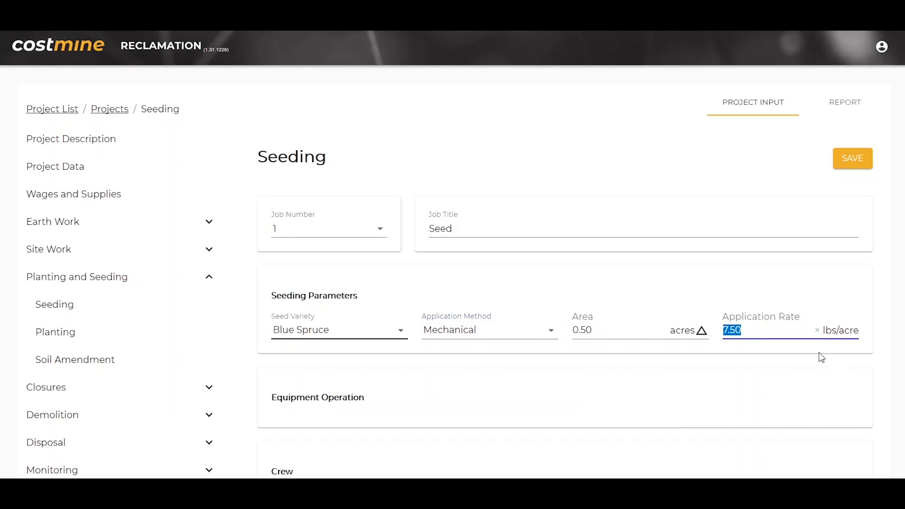
{"action": "left_click", "coordinate": [844, 166]}
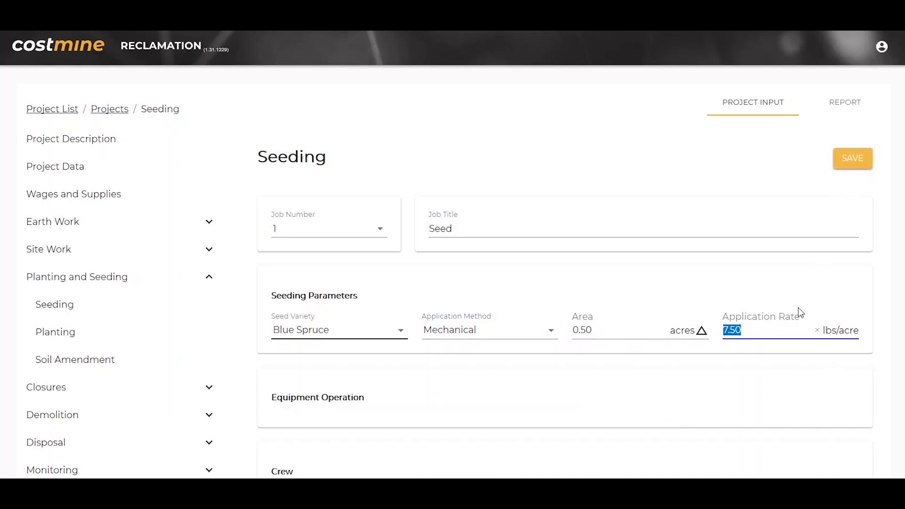
{"action": "left_click", "coordinate": [755, 331]}
{"action": "left_click_drag", "start_coordinate": [755, 331], "coordinate": [718, 330]}
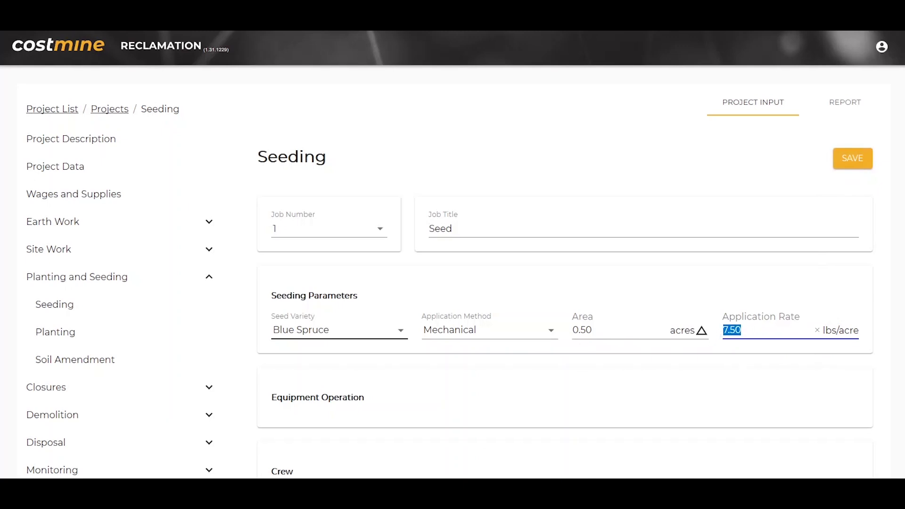
{"action": "type", "text": "25"}
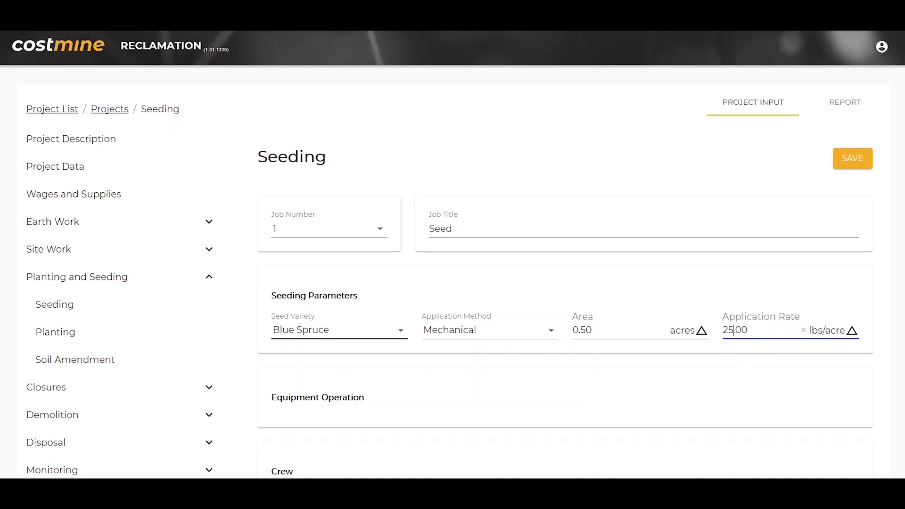
{"action": "key", "text": "Tab"}
{"action": "scroll", "coordinate": [874, 423], "scroll_direction": "up", "scroll_amount": 5}
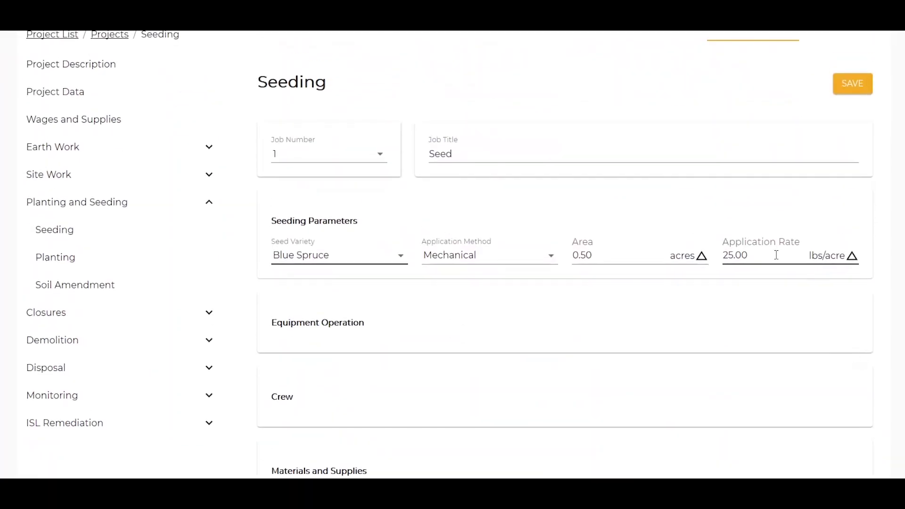
{"action": "left_click", "coordinate": [851, 87]}
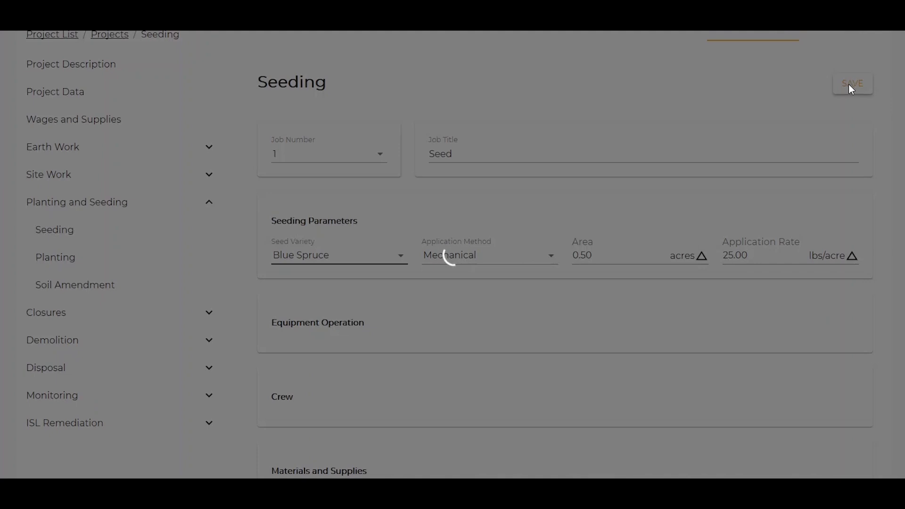
Review the Seed job's calculated tractor and operator hours, seed cost and total cost against its seeding parameters.
{"action": "scroll", "coordinate": [630, 109], "scroll_direction": "down", "scroll_amount": 5}
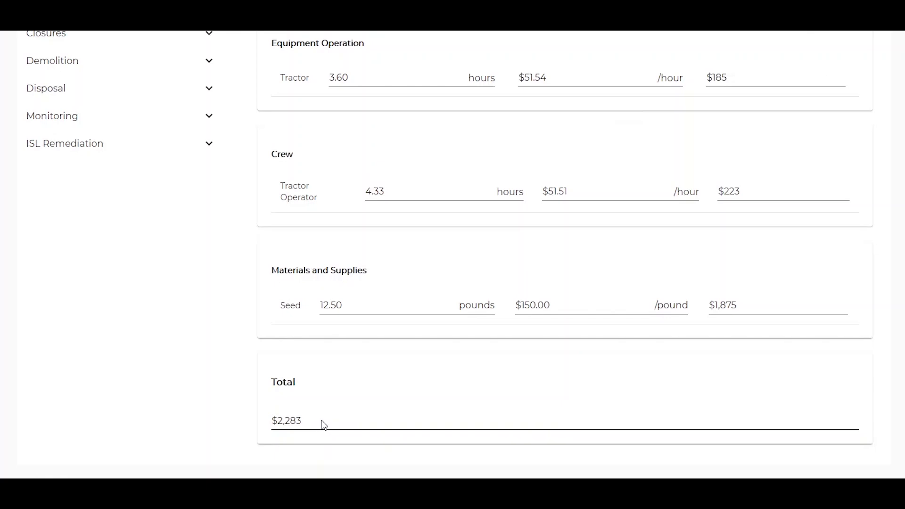
{"action": "scroll", "coordinate": [569, 340], "scroll_direction": "up", "scroll_amount": 8}
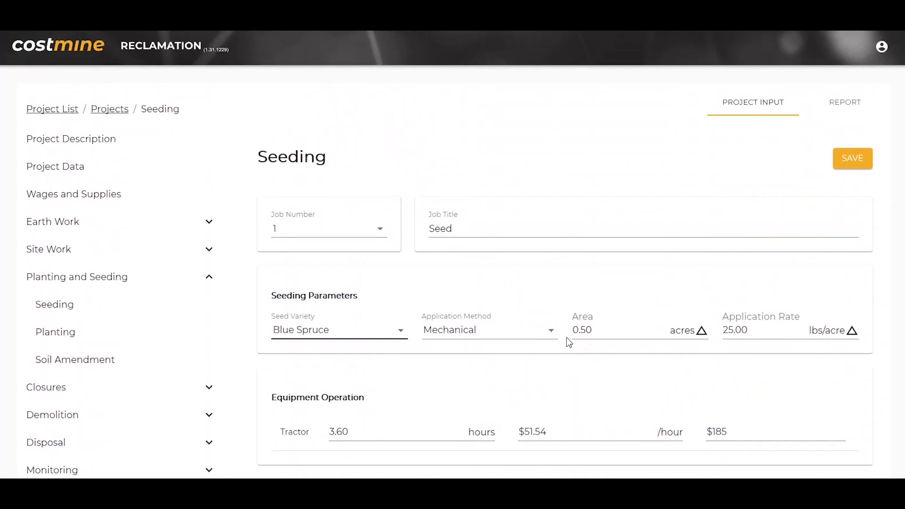
{"action": "scroll", "coordinate": [570, 342], "scroll_direction": "down", "scroll_amount": 3}
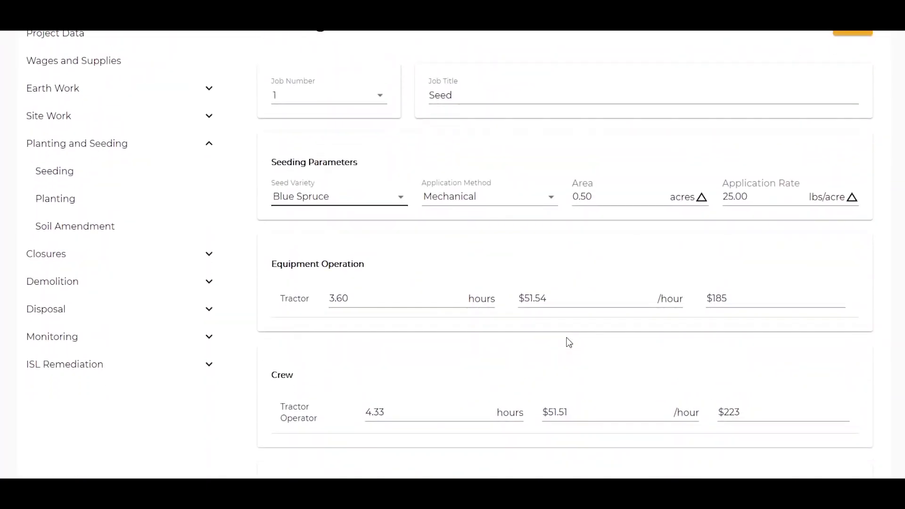
{"action": "scroll", "coordinate": [569, 343], "scroll_direction": "up", "scroll_amount": 2}
{"action": "scroll", "coordinate": [567, 341], "scroll_direction": "down", "scroll_amount": 5}
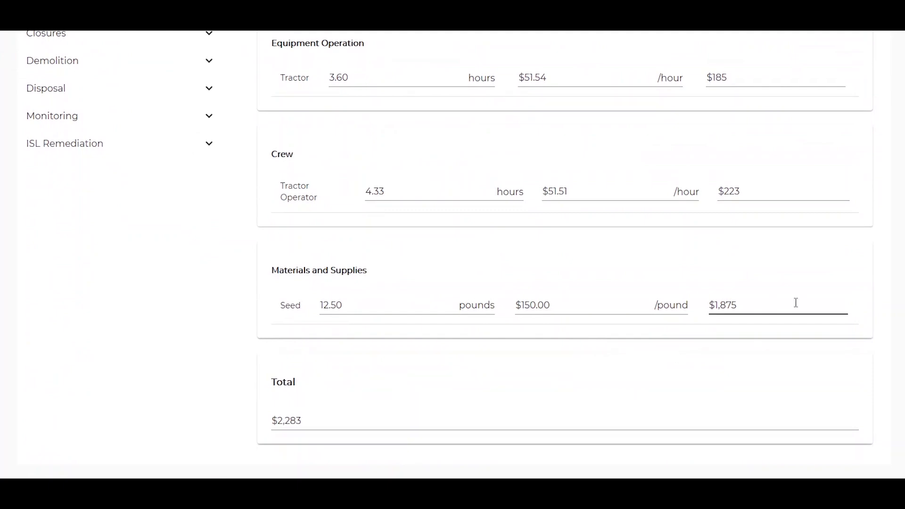
{"action": "scroll", "coordinate": [795, 304], "scroll_direction": "up", "scroll_amount": 8}
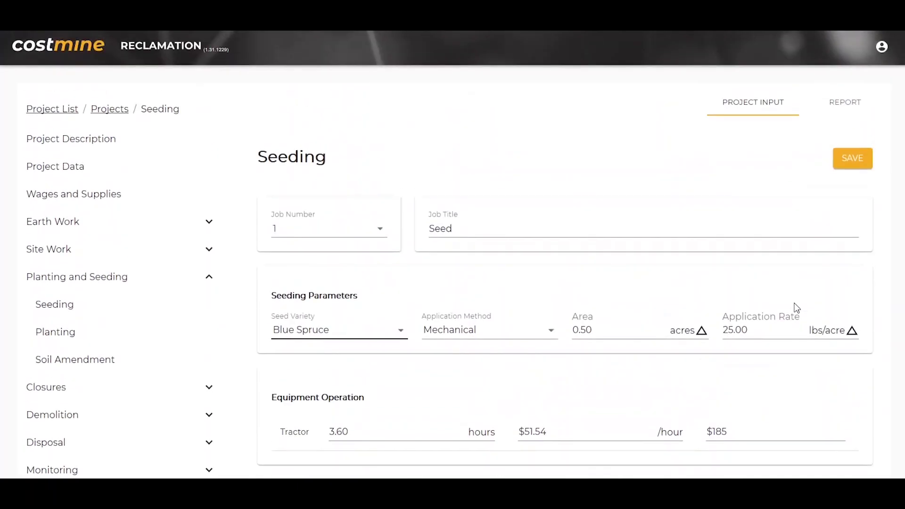
Open the Foundations job under Demolition and title it "Remove Pad".
{"action": "scroll", "coordinate": [796, 308], "scroll_direction": "down", "scroll_amount": 1}
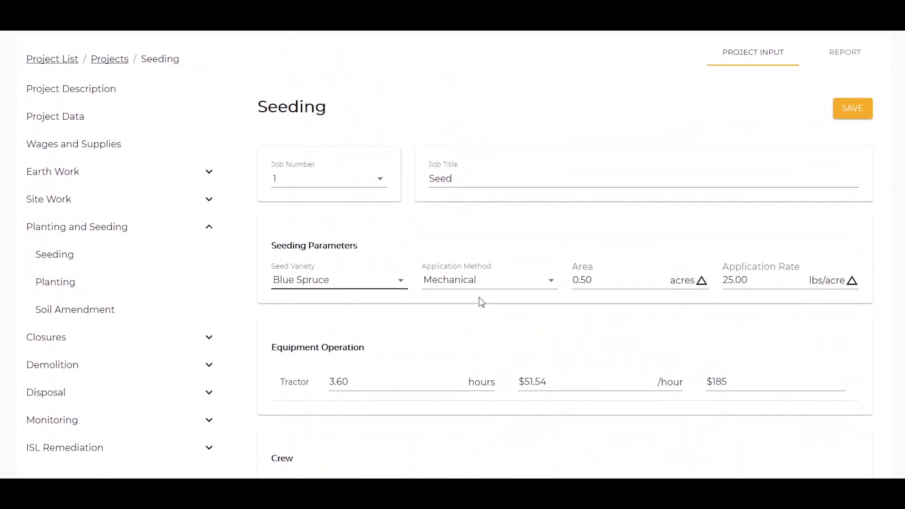
{"action": "left_click", "coordinate": [207, 368]}
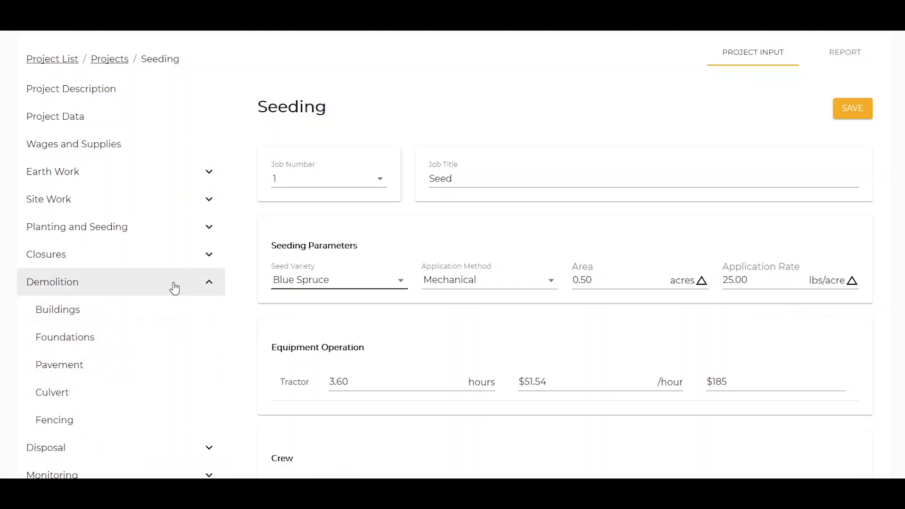
{"action": "left_click", "coordinate": [104, 345]}
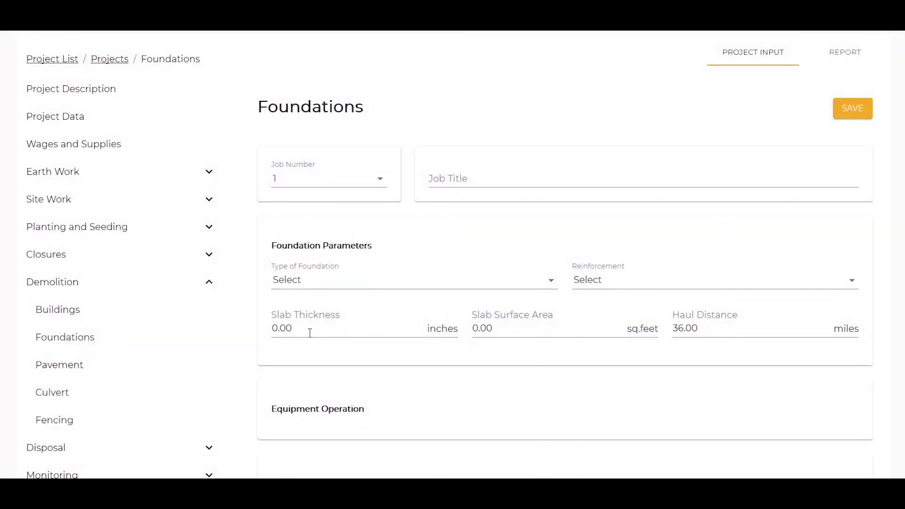
{"action": "left_click", "coordinate": [518, 182]}
{"action": "type", "text": "RE"}
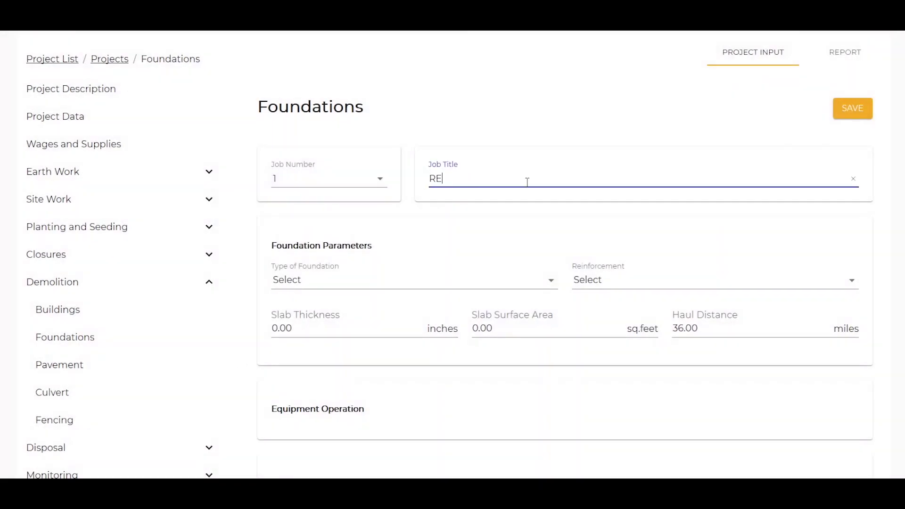
{"action": "type", "text": "move Pad"}
{"action": "key", "text": "Tab"}
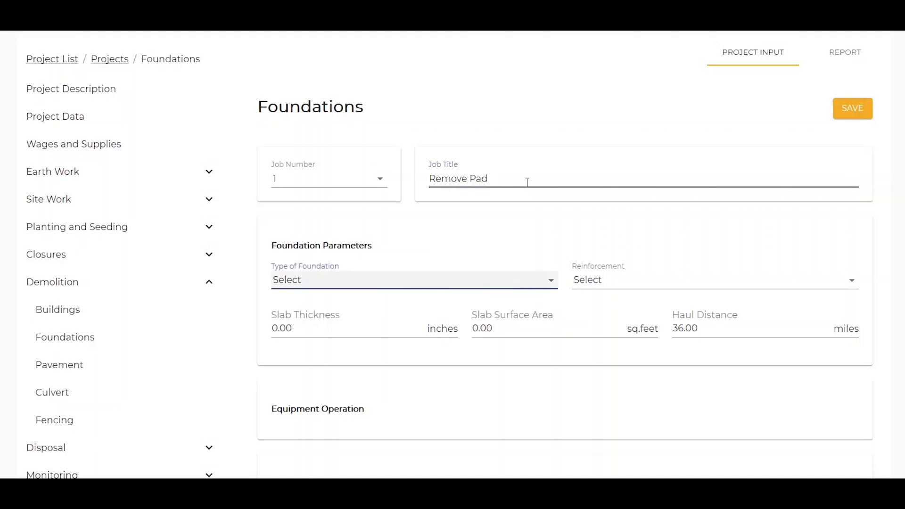
Set the Remove Pad job's foundation type to Slab on Grade with Rebar reinforcement.
{"action": "left_click", "coordinate": [551, 281]}
{"action": "left_click", "coordinate": [352, 293]}
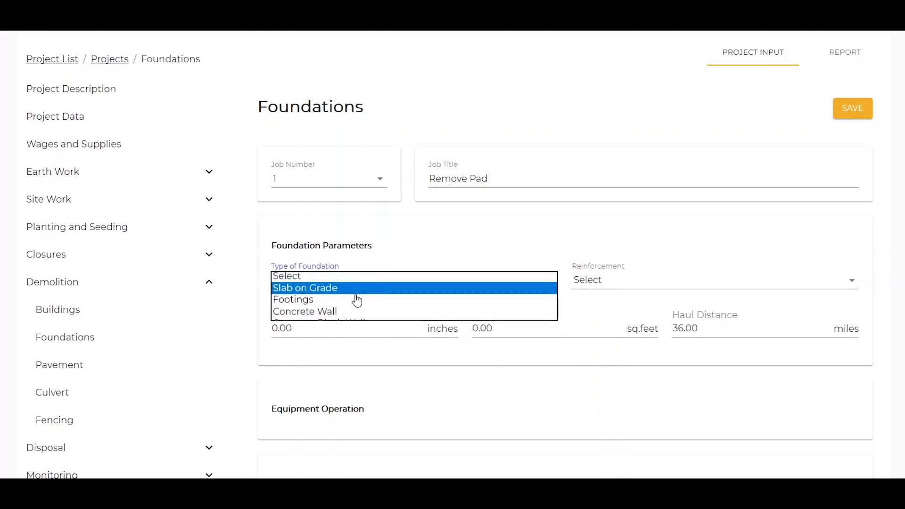
{"action": "left_click", "coordinate": [849, 281]}
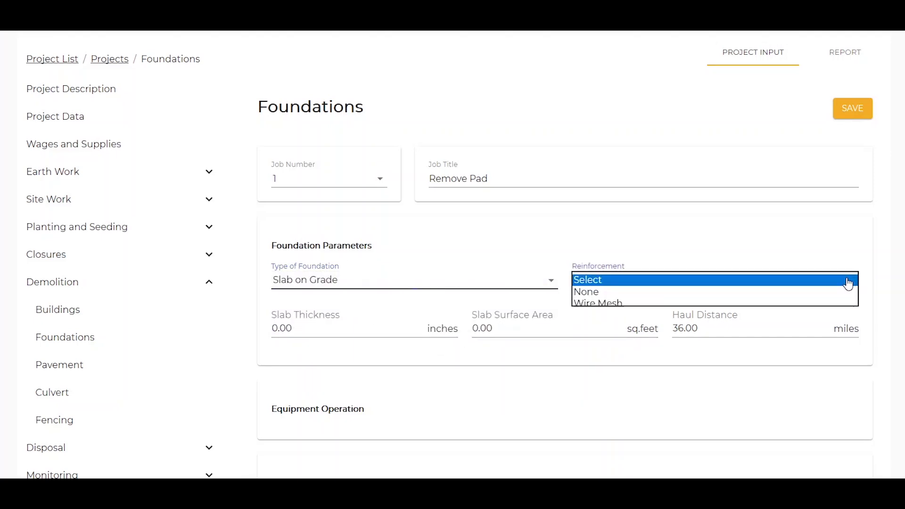
{"action": "left_click", "coordinate": [615, 320]}
Set the Remove Pad job's slab thickness to 8 inches and slab surface area to 240 sq. feet.
{"action": "left_click", "coordinate": [330, 328]}
{"action": "type", "text": "8"}
{"action": "key", "text": "Tab"}
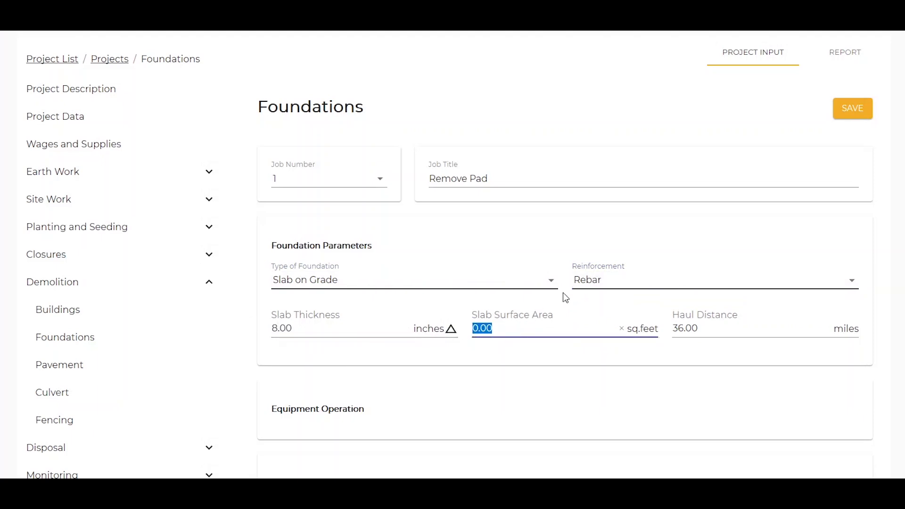
{"action": "type", "text": "240"}
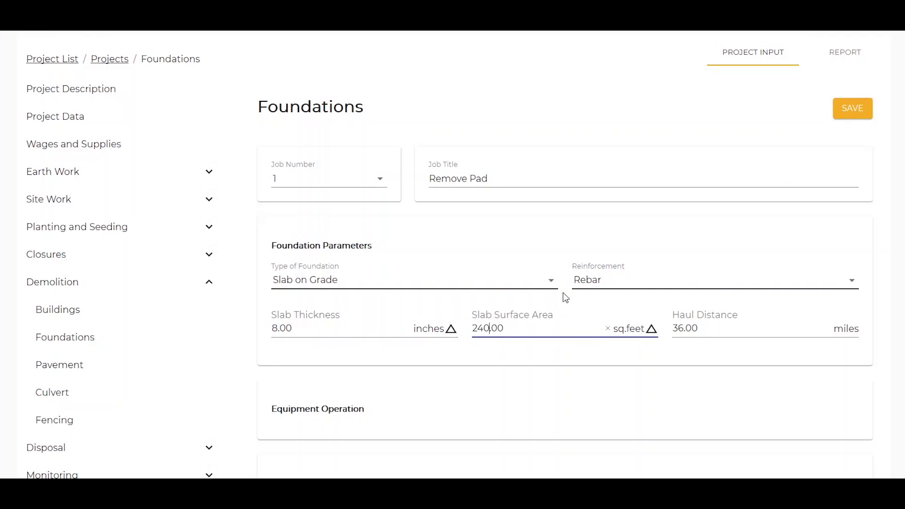
Keep the default haul distance for the Remove Pad job and save the foundation parameters to calculate its costs.
{"action": "key", "text": "Tab"}
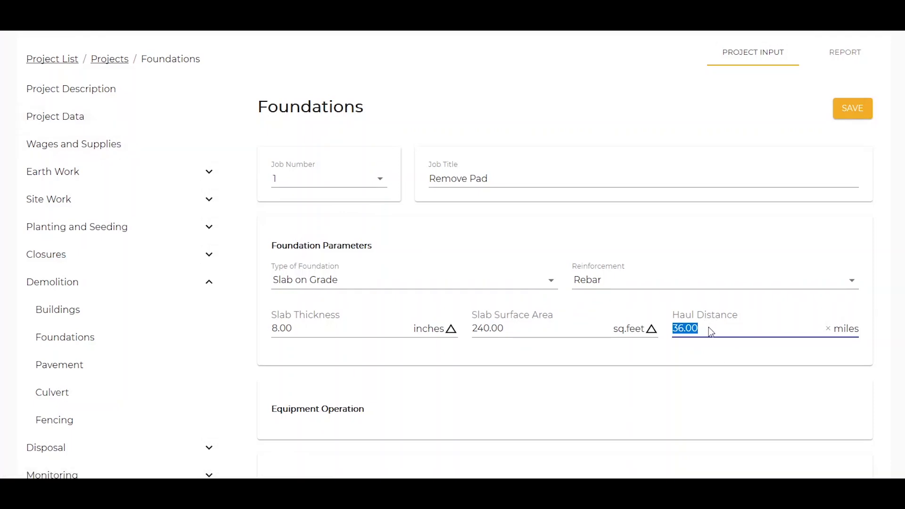
{"action": "scroll", "coordinate": [708, 329], "scroll_direction": "down", "scroll_amount": 1}
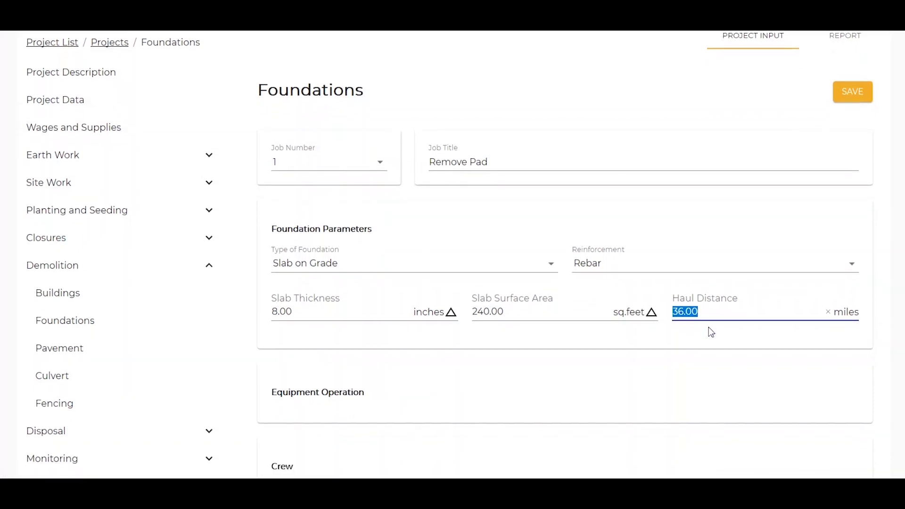
{"action": "left_click", "coordinate": [852, 91]}
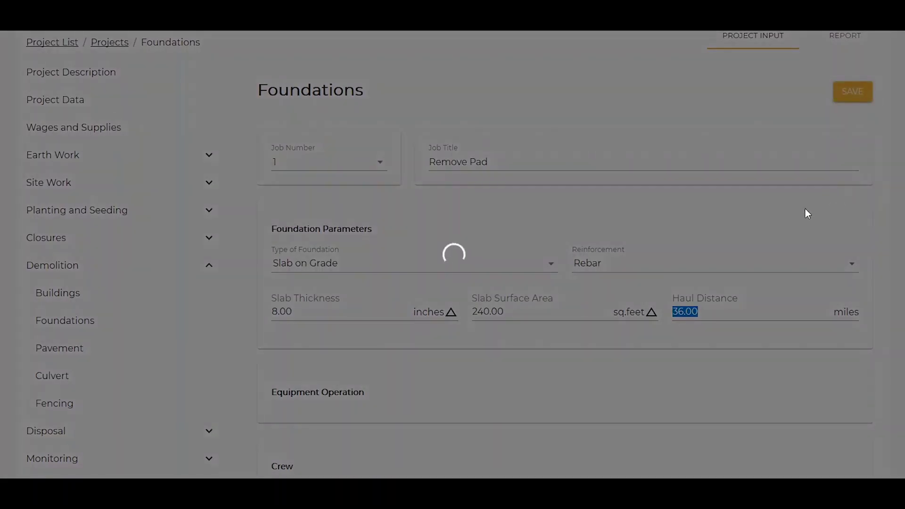
Review the Remove Pad job's calculated equipment hours, crew hours, hourly rates and total cost against its foundation parameters.
{"action": "scroll", "coordinate": [806, 212], "scroll_direction": "down", "scroll_amount": 6}
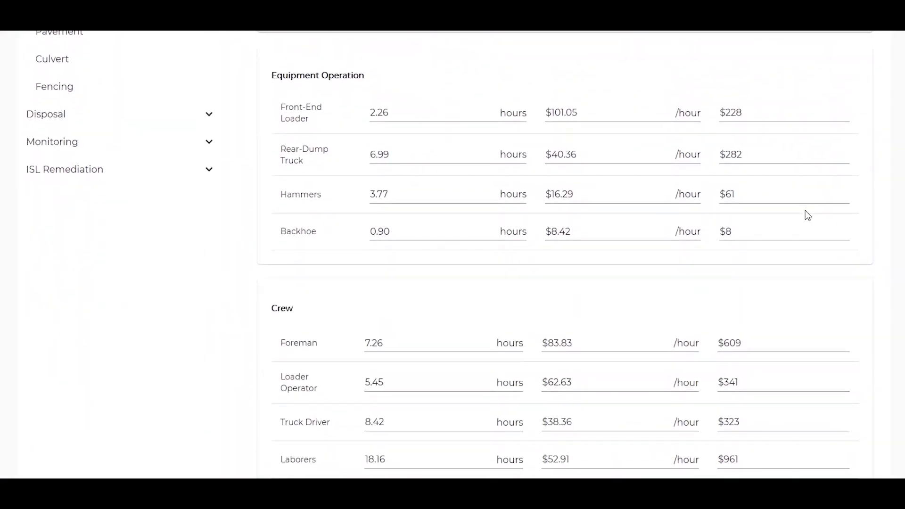
{"action": "left_click", "coordinate": [388, 113]}
{"action": "left_click", "coordinate": [395, 145]}
{"action": "left_click", "coordinate": [396, 195]}
{"action": "left_click", "coordinate": [396, 232]}
{"action": "scroll", "coordinate": [411, 226], "scroll_direction": "down", "scroll_amount": 2}
{"action": "left_click", "coordinate": [395, 227]}
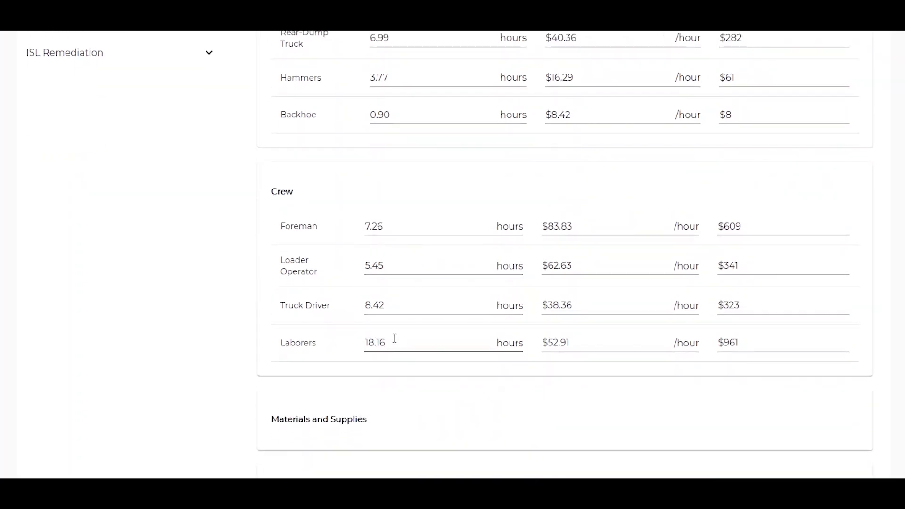
{"action": "scroll", "coordinate": [606, 118], "scroll_direction": "up", "scroll_amount": 2}
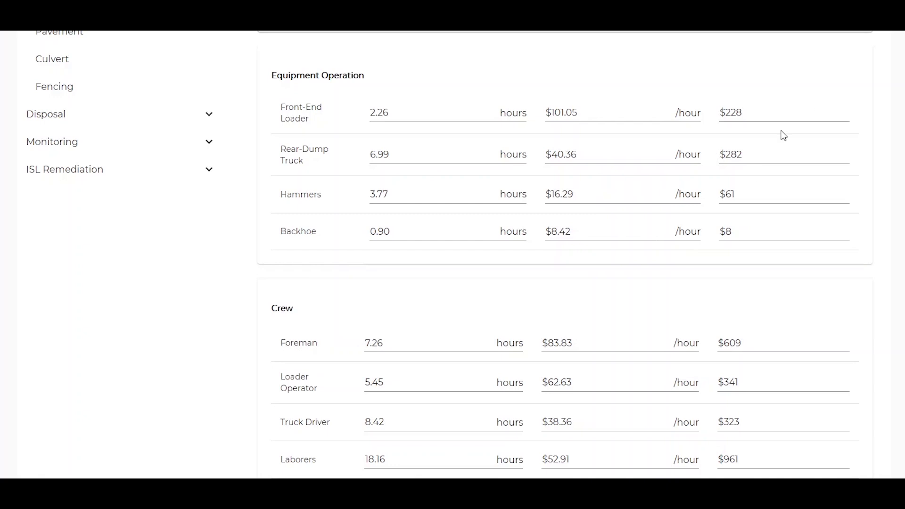
{"action": "scroll", "coordinate": [630, 264], "scroll_direction": "down", "scroll_amount": 3}
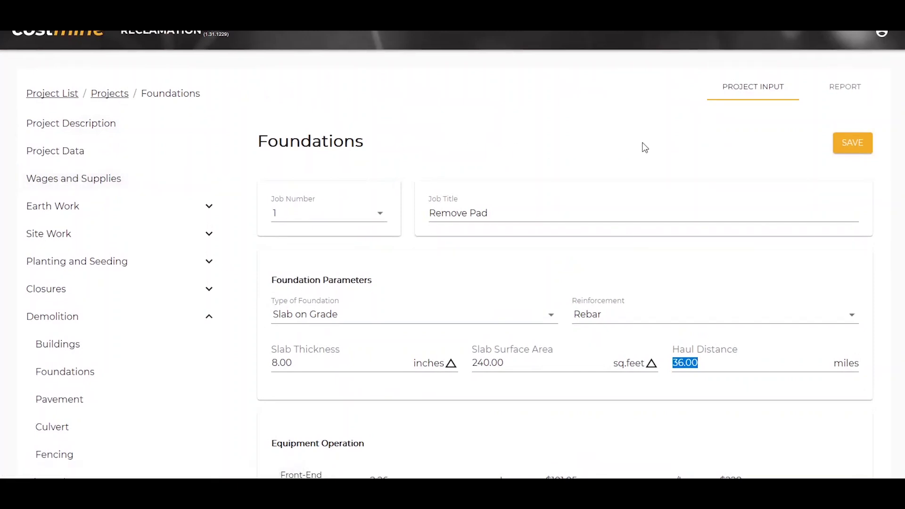
{"action": "scroll", "coordinate": [693, 137], "scroll_direction": "down", "scroll_amount": 10}
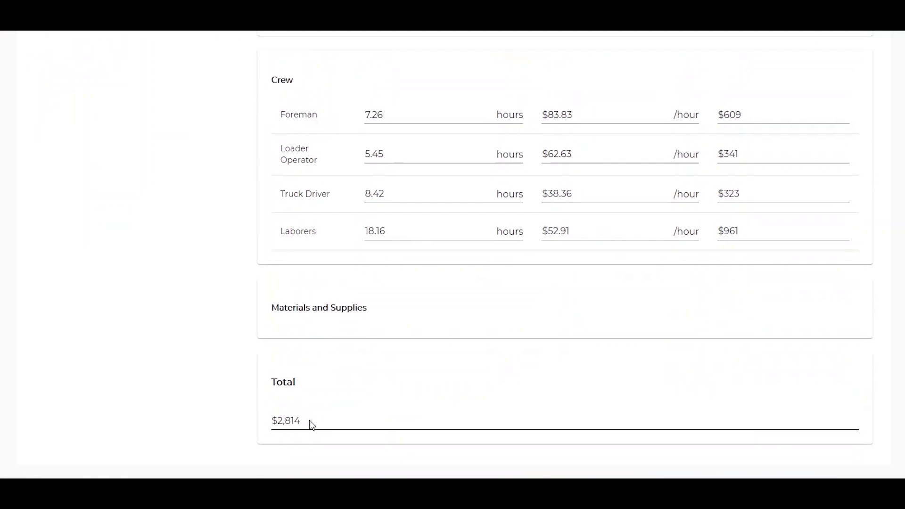
{"action": "scroll", "coordinate": [603, 315], "scroll_direction": "up", "scroll_amount": 10}
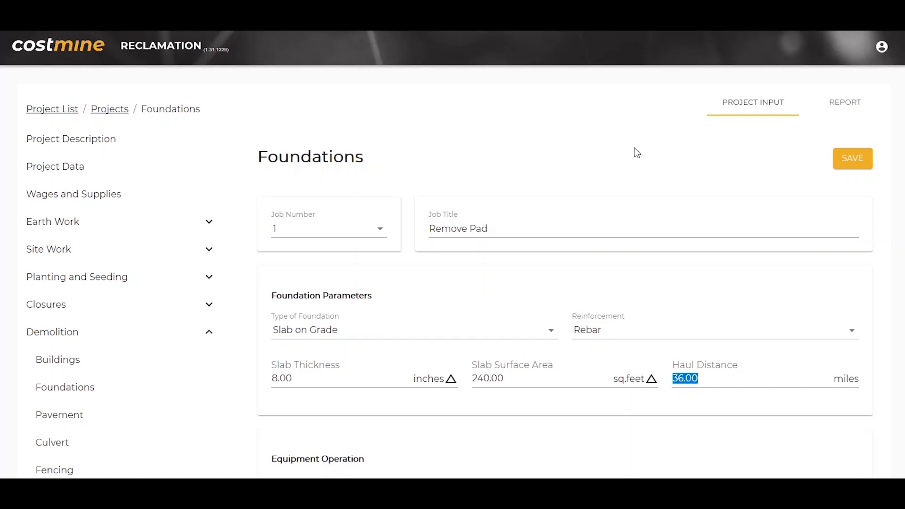
Open the Example project's report and review its bond estimate, fleet and crew requirements, mobilization, cost summary and overhead costs.
{"action": "left_click", "coordinate": [844, 104]}
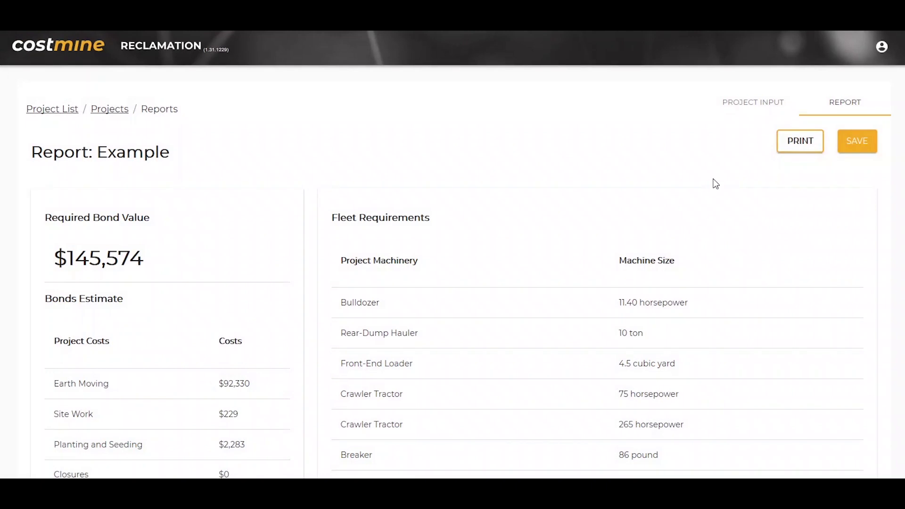
{"action": "scroll", "coordinate": [714, 183], "scroll_direction": "down", "scroll_amount": 1}
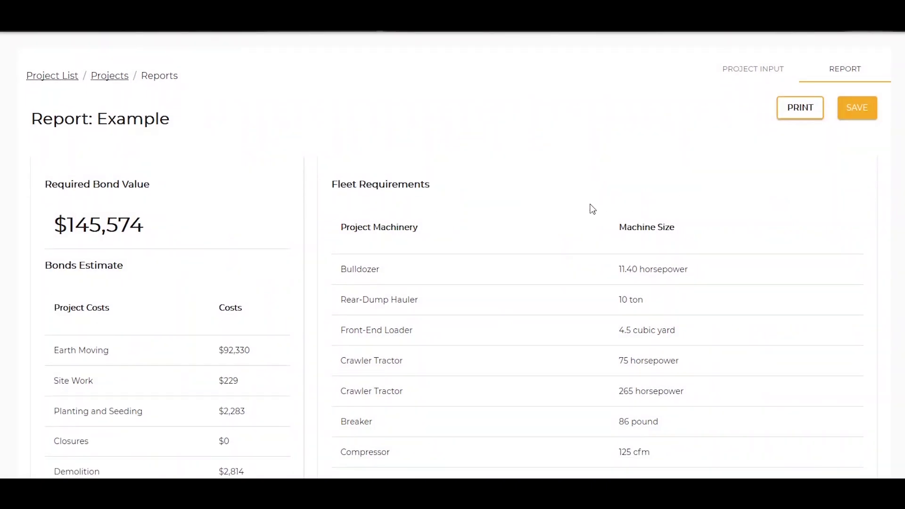
{"action": "scroll", "coordinate": [778, 187], "scroll_direction": "down", "scroll_amount": 1}
{"action": "scroll", "coordinate": [779, 188], "scroll_direction": "down", "scroll_amount": 1}
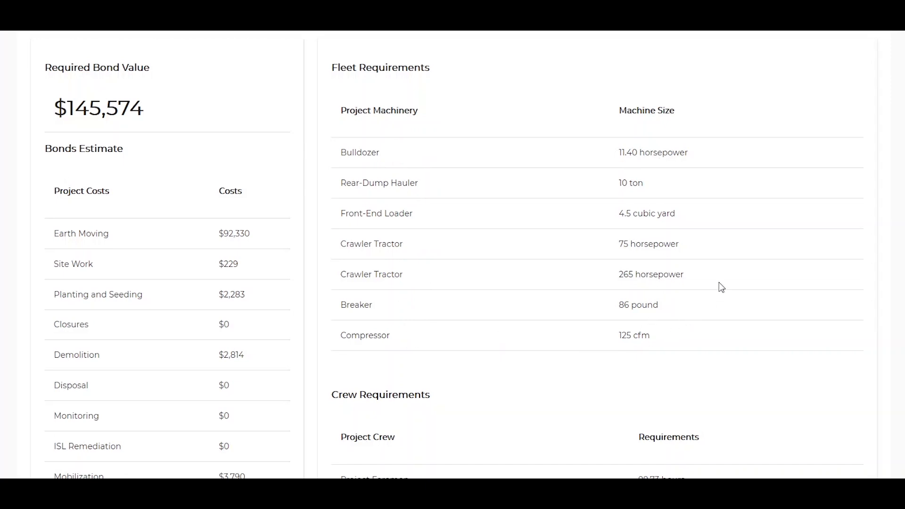
{"action": "scroll", "coordinate": [720, 287], "scroll_direction": "down", "scroll_amount": 8}
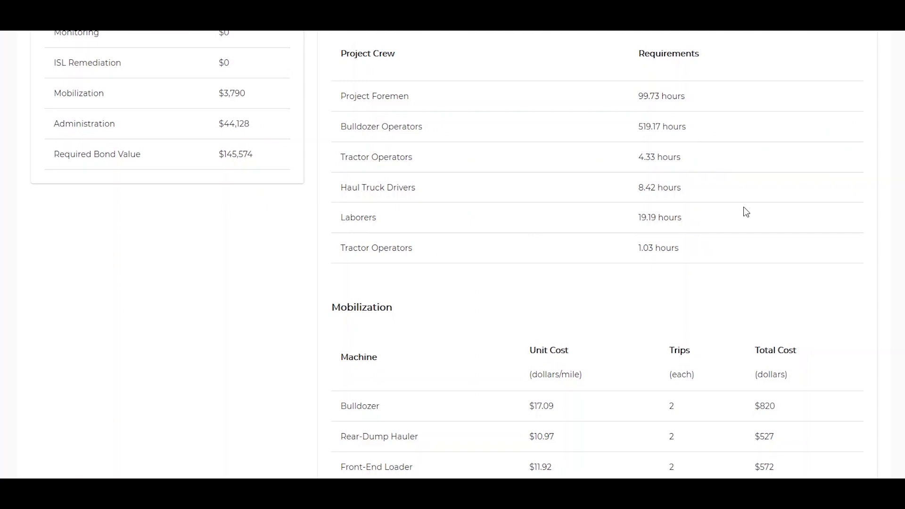
{"action": "scroll", "coordinate": [774, 153], "scroll_direction": "down", "scroll_amount": 6}
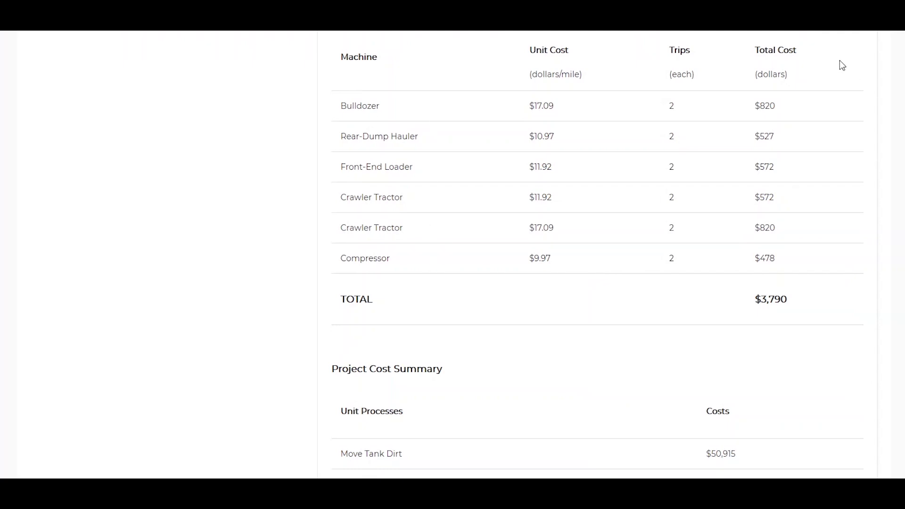
{"action": "scroll", "coordinate": [842, 66], "scroll_direction": "down", "scroll_amount": 6}
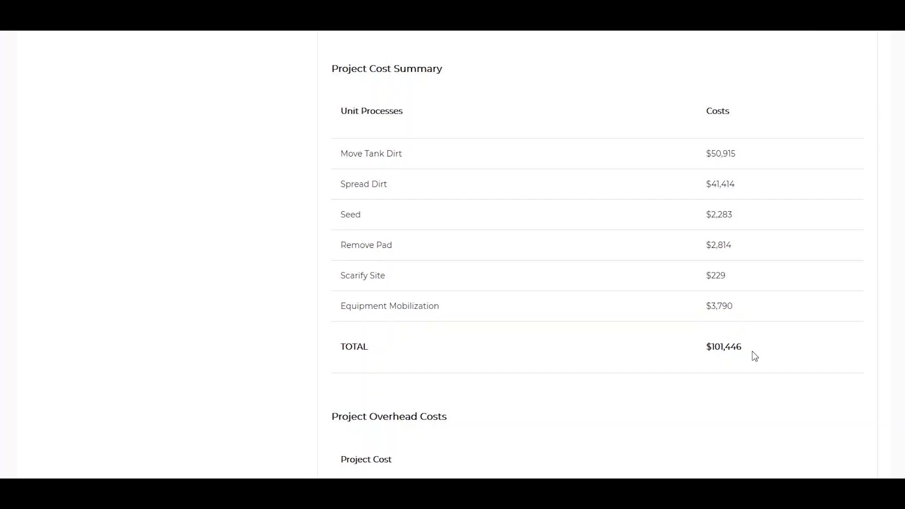
{"action": "scroll", "coordinate": [597, 254], "scroll_direction": "down", "scroll_amount": 8}
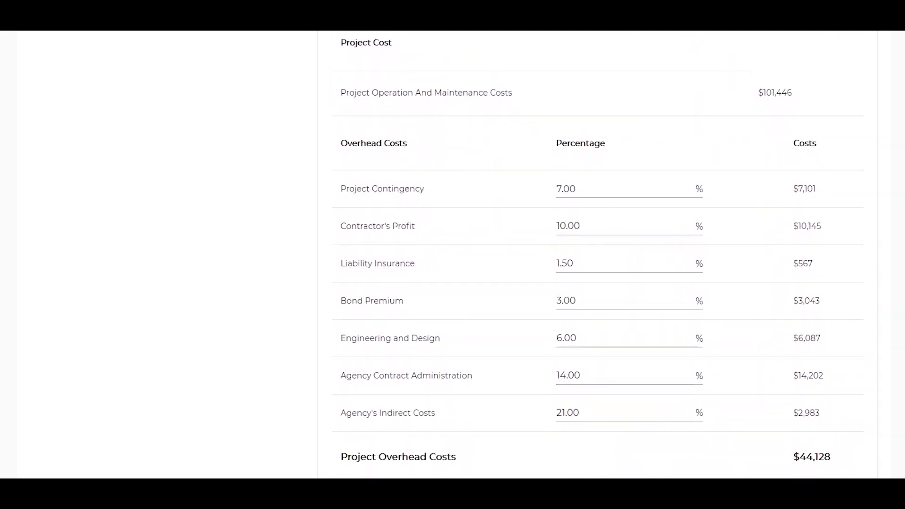
{"action": "scroll", "coordinate": [597, 254], "scroll_direction": "down", "scroll_amount": 1}
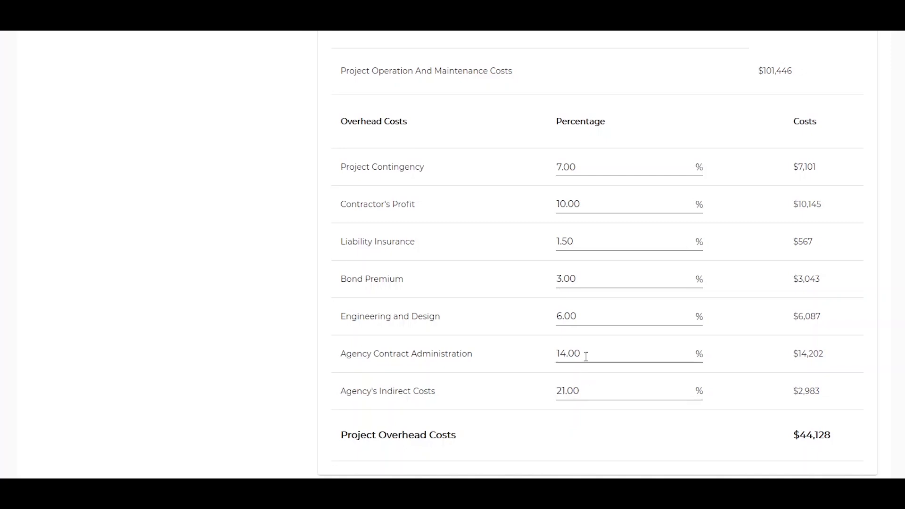
Set the Project Contingency overhead percentage to 20% and save the report to recalculate the bond value.
{"action": "left_click_drag", "start_coordinate": [590, 207], "coordinate": [529, 213]}
{"action": "left_click_drag", "start_coordinate": [586, 165], "coordinate": [555, 167]}
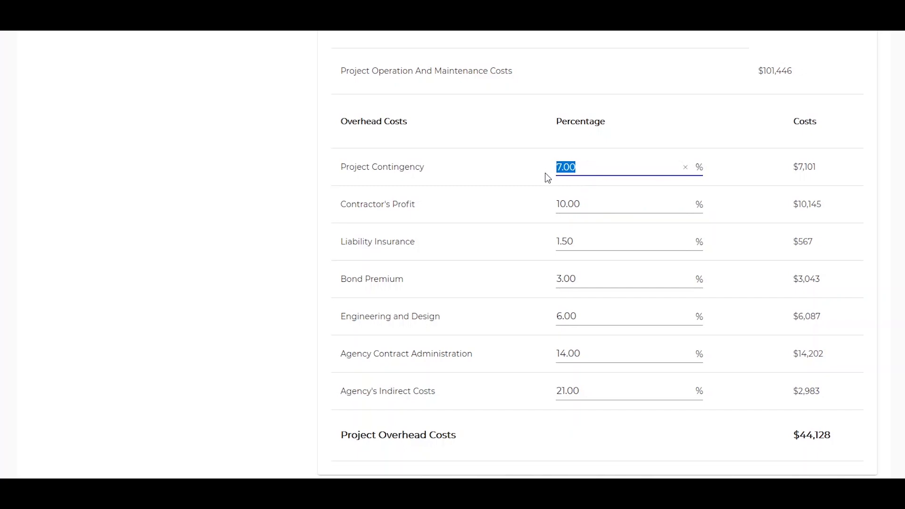
{"action": "type", "text": "20"}
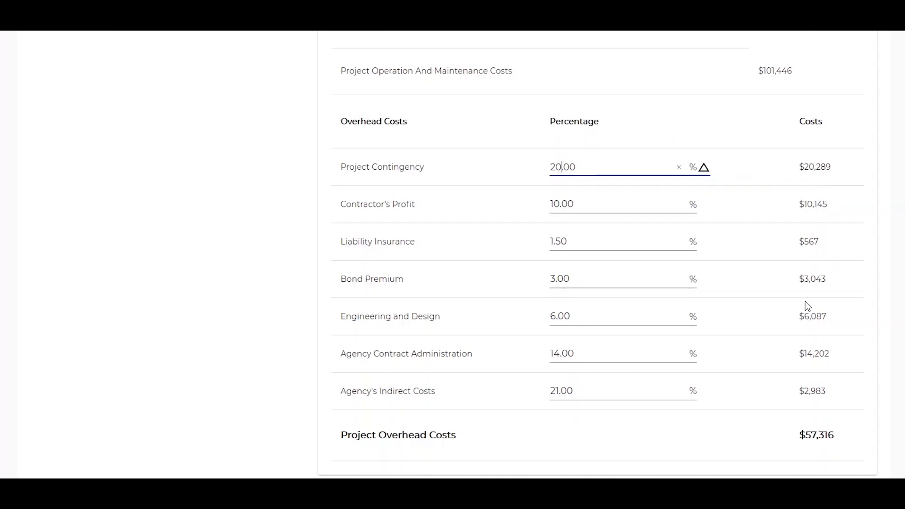
{"action": "scroll", "coordinate": [787, 351], "scroll_direction": "down", "scroll_amount": 1}
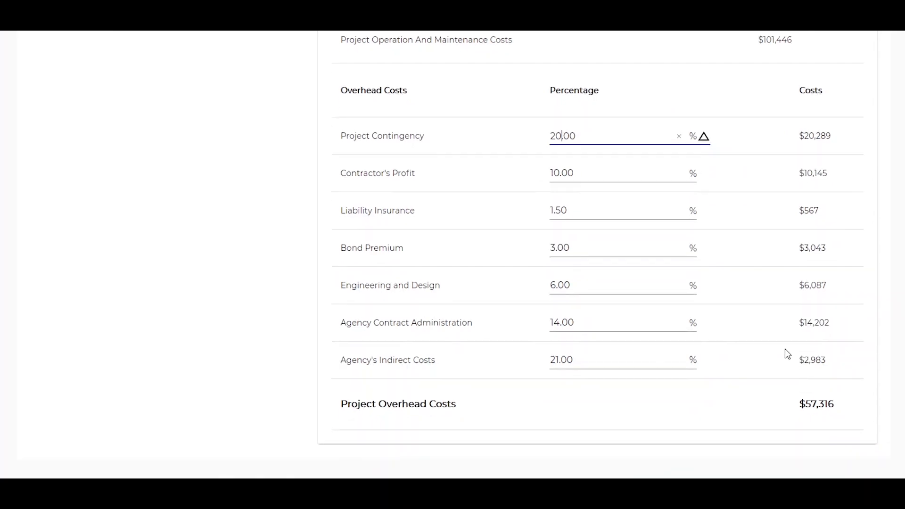
{"action": "scroll", "coordinate": [785, 349], "scroll_direction": "up", "scroll_amount": 20}
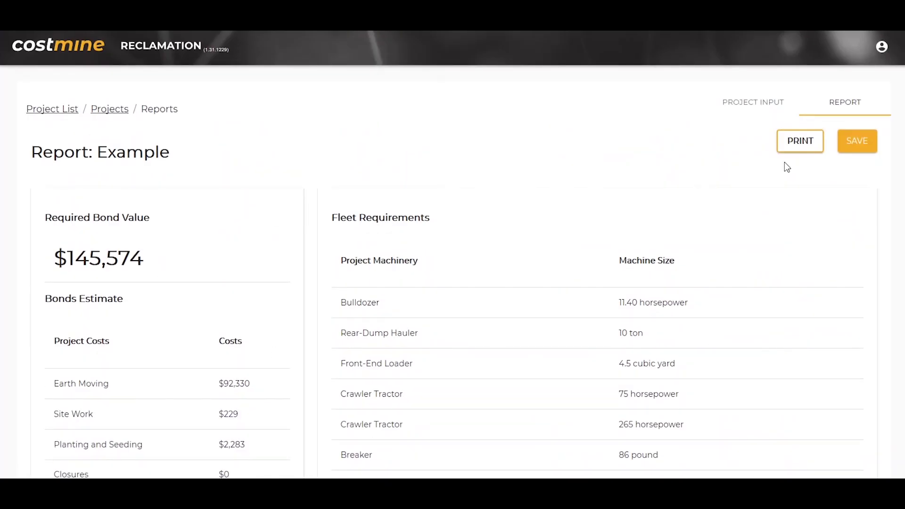
{"action": "left_click", "coordinate": [857, 141]}
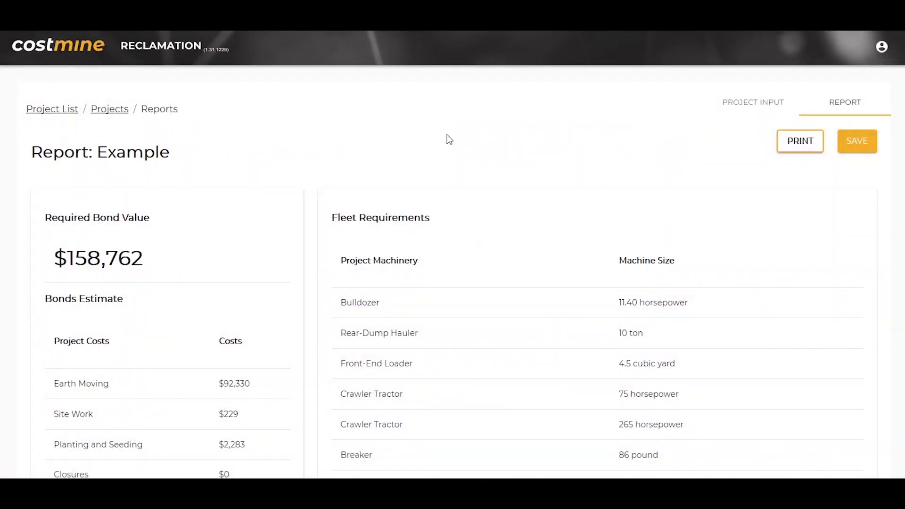
Review the updated bonds estimate by project cost category and look through the rest of the recalculated report.
{"action": "scroll", "coordinate": [448, 137], "scroll_direction": "down", "scroll_amount": 5}
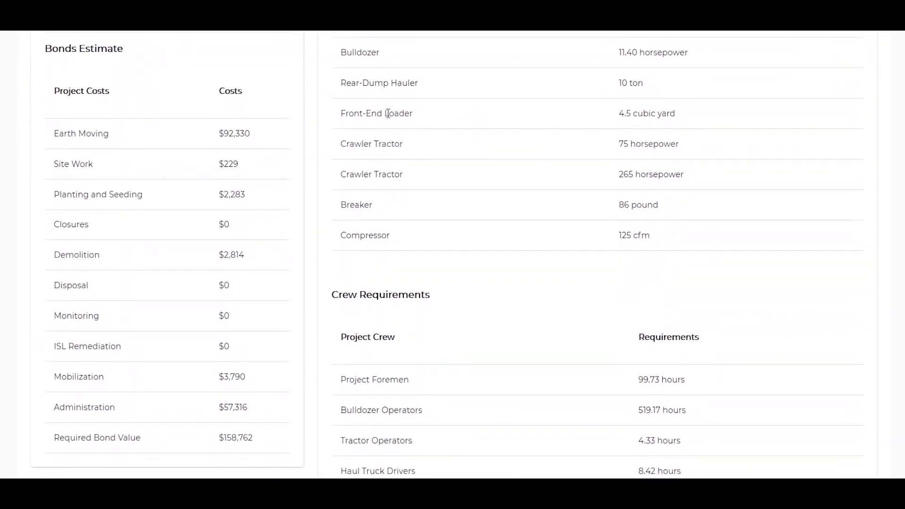
{"action": "scroll", "coordinate": [281, 71], "scroll_direction": "down", "scroll_amount": 2}
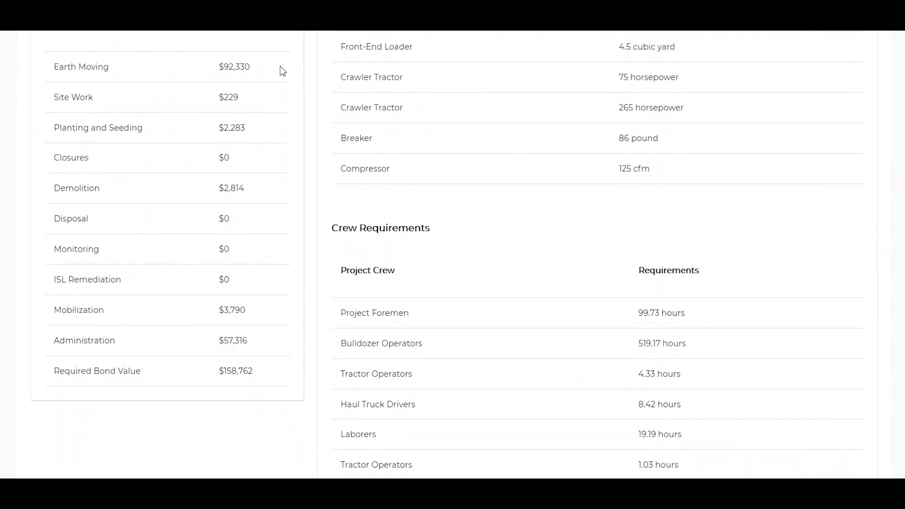
{"action": "scroll", "coordinate": [264, 77], "scroll_direction": "up", "scroll_amount": 1}
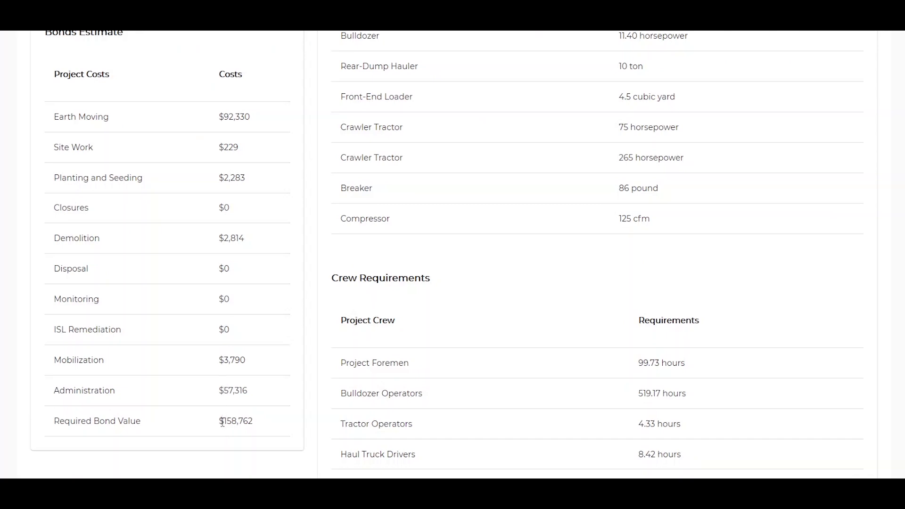
{"action": "scroll", "coordinate": [284, 317], "scroll_direction": "up", "scroll_amount": 1}
{"action": "scroll", "coordinate": [289, 303], "scroll_direction": "up", "scroll_amount": 5}
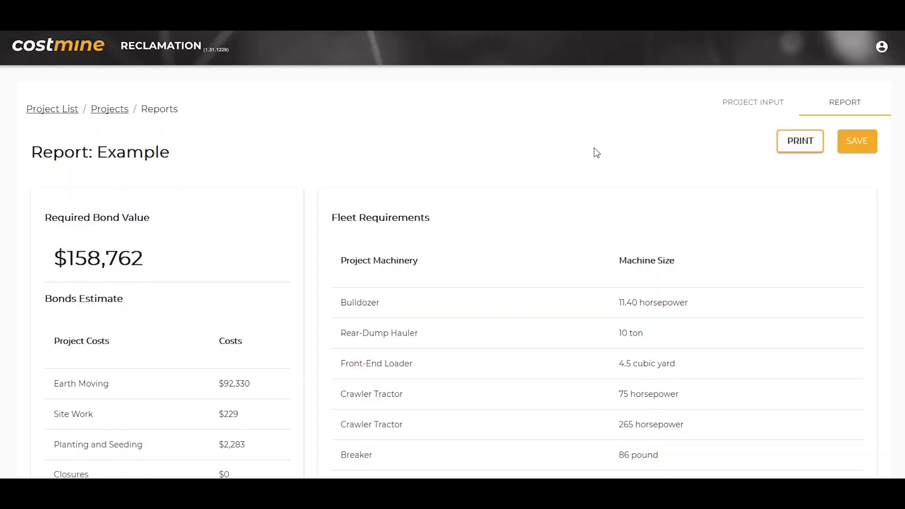
{"action": "scroll", "coordinate": [645, 150], "scroll_direction": "down", "scroll_amount": 20}
{"action": "scroll", "coordinate": [646, 150], "scroll_direction": "down", "scroll_amount": 8}
Return to the start of the Example report and save it once more.
{"action": "scroll", "coordinate": [643, 151], "scroll_direction": "up", "scroll_amount": 20}
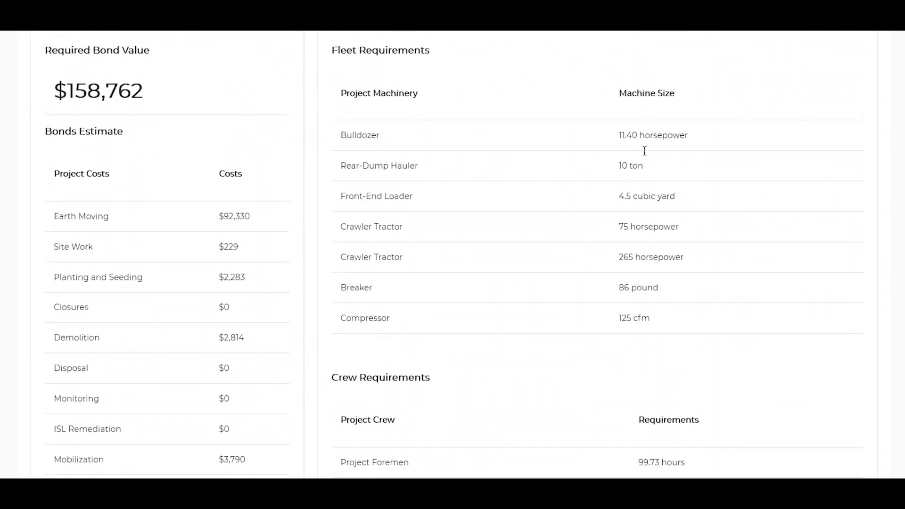
{"action": "scroll", "coordinate": [643, 151], "scroll_direction": "up", "scroll_amount": 4}
{"action": "left_click", "coordinate": [857, 141]}
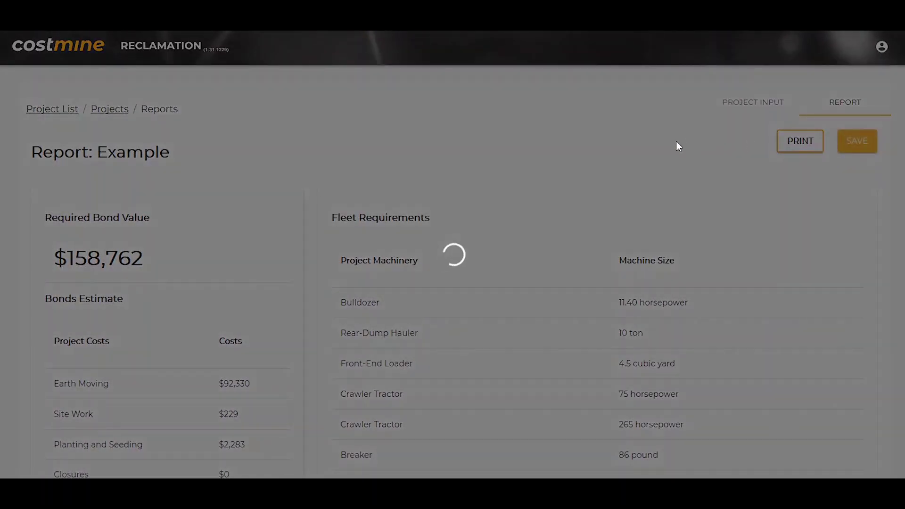